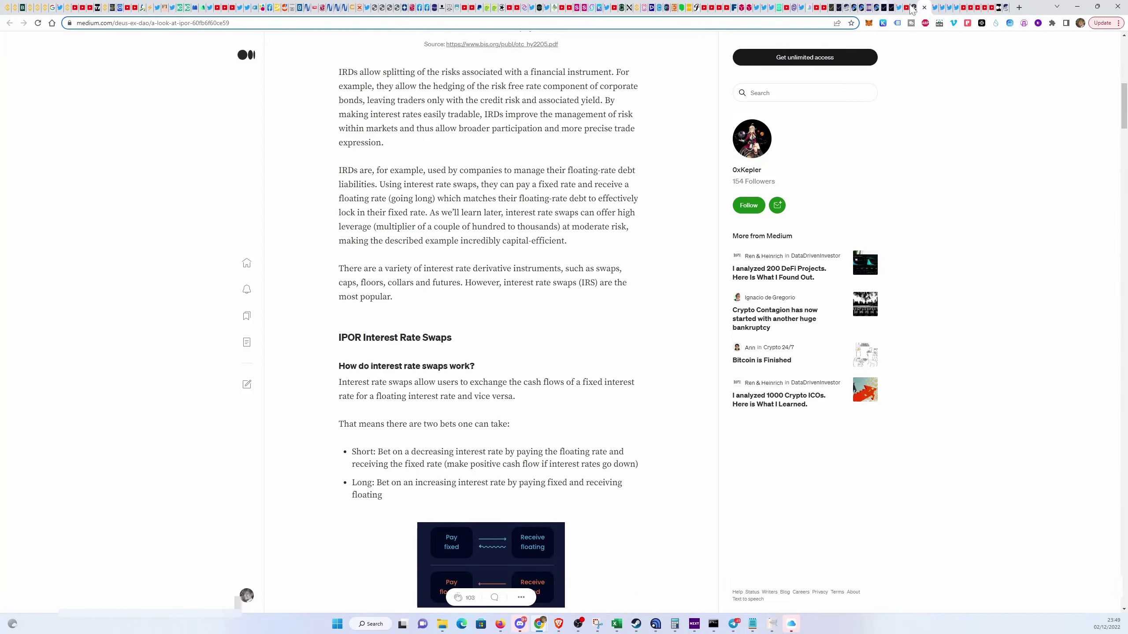
Review the IPOR launch blog post and highlight the London Interbank Offered Rate wording in the Investopedia LIBOR article's title
left_click(999, 9)
scroll(463, 232, "up", 20)
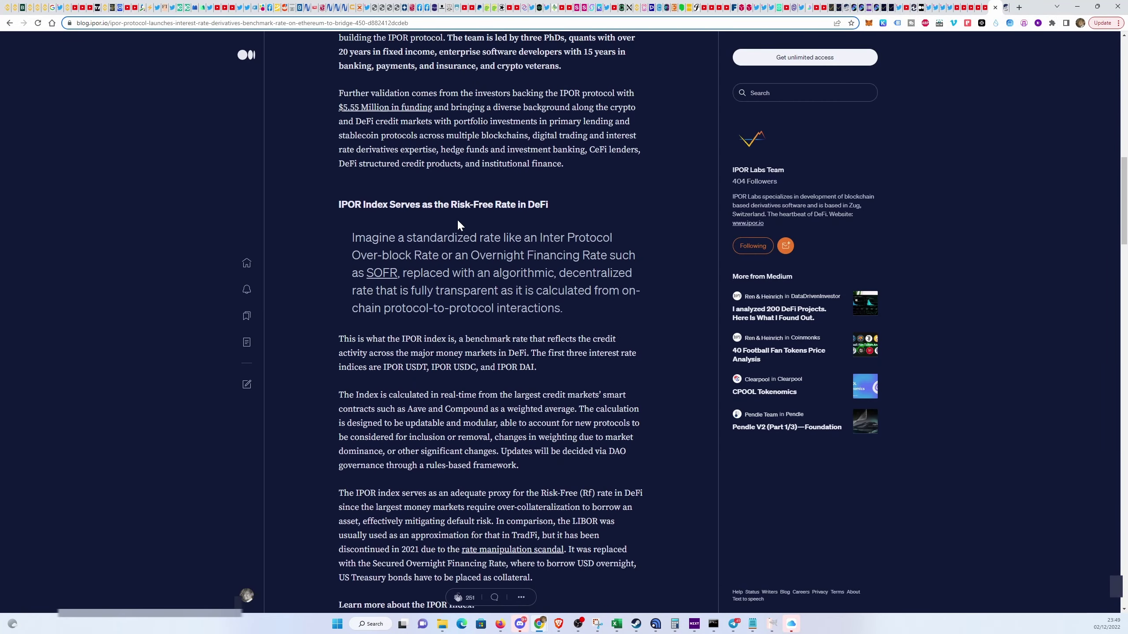
left_click(910, 7)
left_click(627, 258)
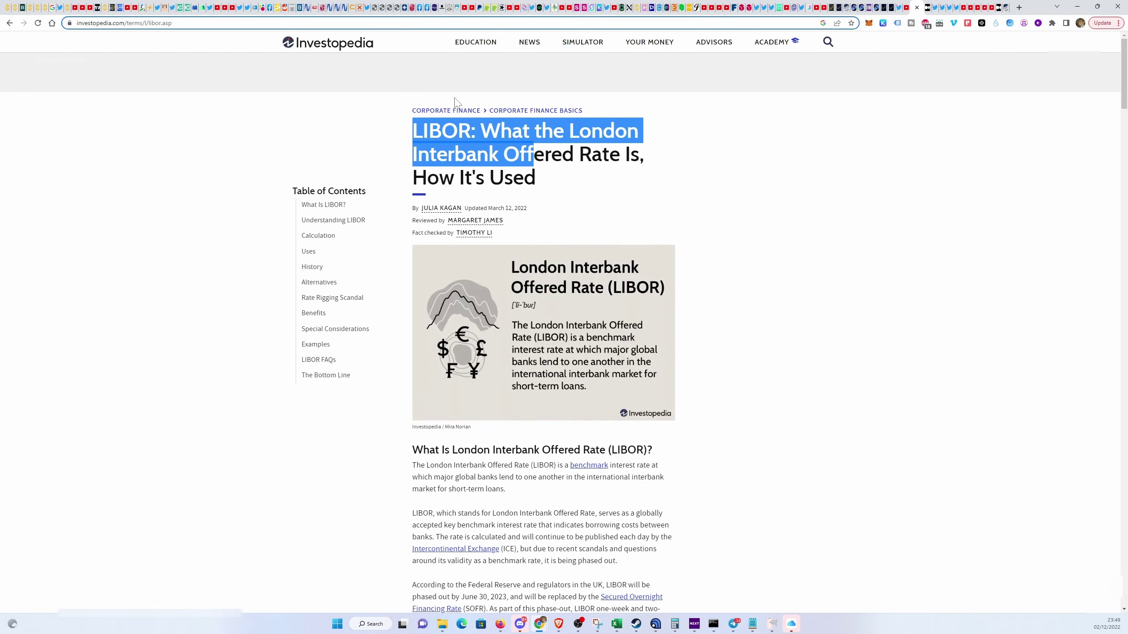
left_click_drag(481, 131, 624, 154)
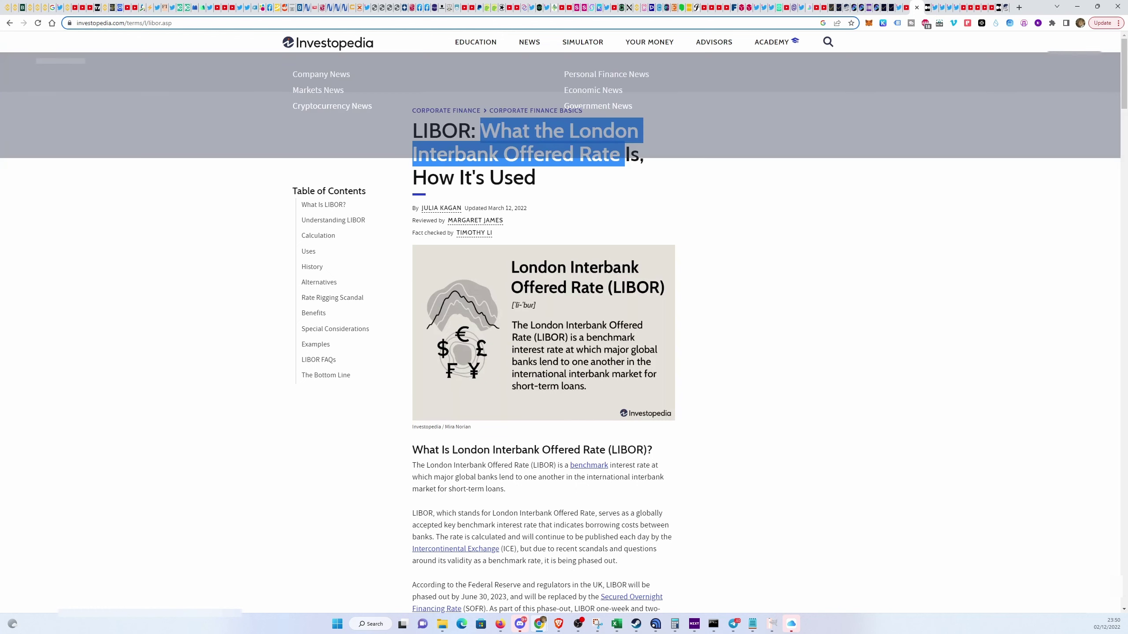
View the total crypto market cap chart on CoinGecko's Global Charts page
left_click(494, 8)
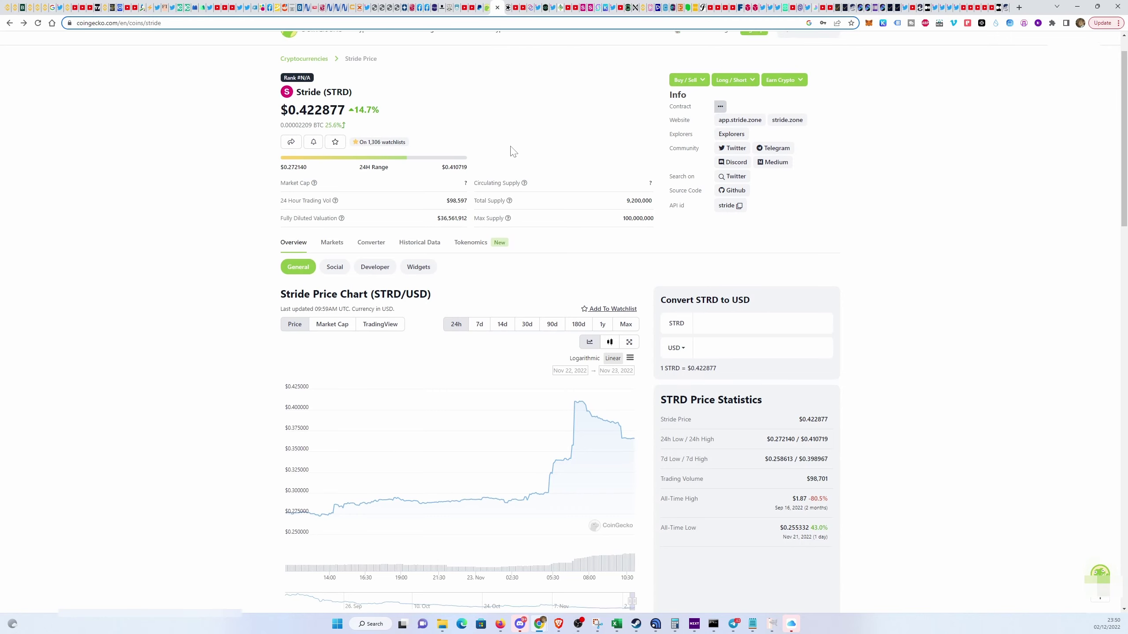
scroll(511, 151, "up", 1)
left_click(397, 43)
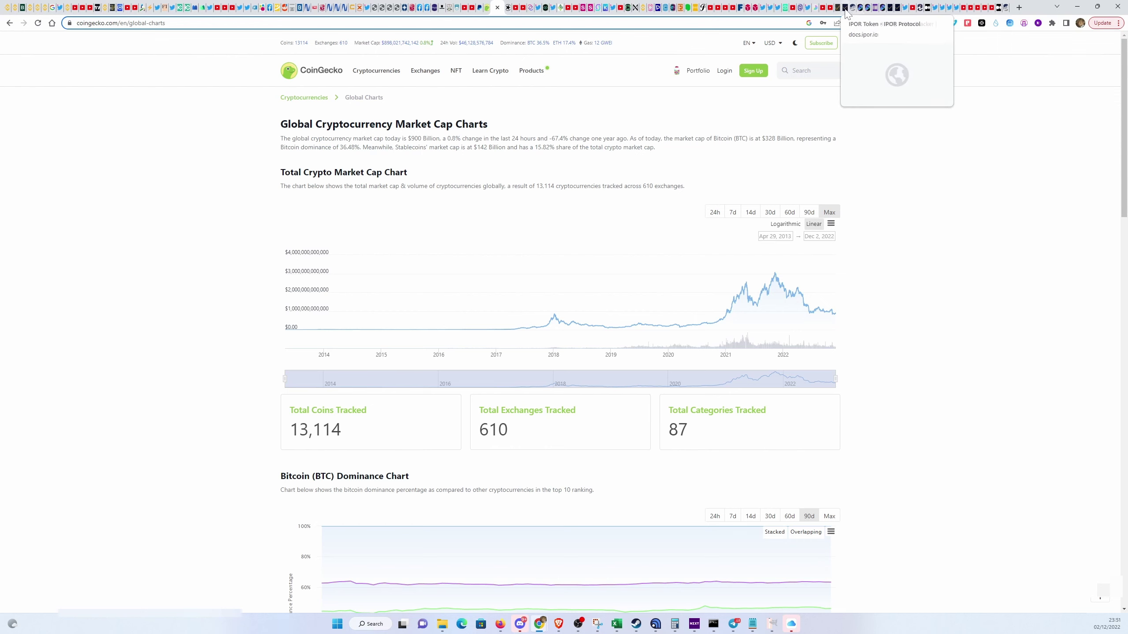
Look over the IPOR website and bring up the app's USDT swaps page
left_click(829, 7)
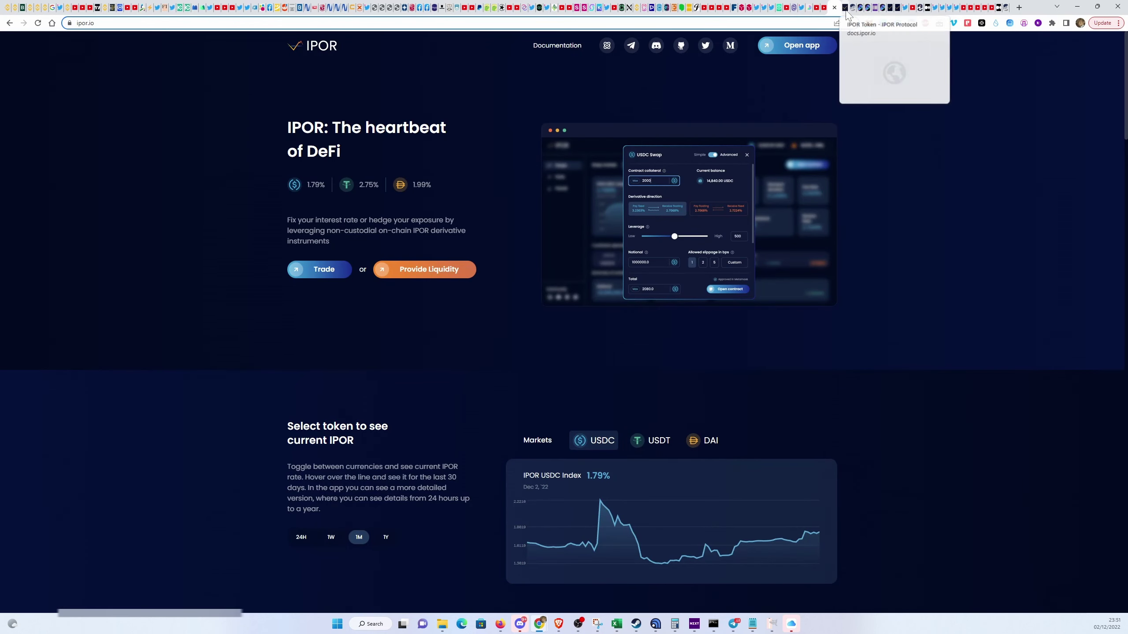
left_click(839, 7)
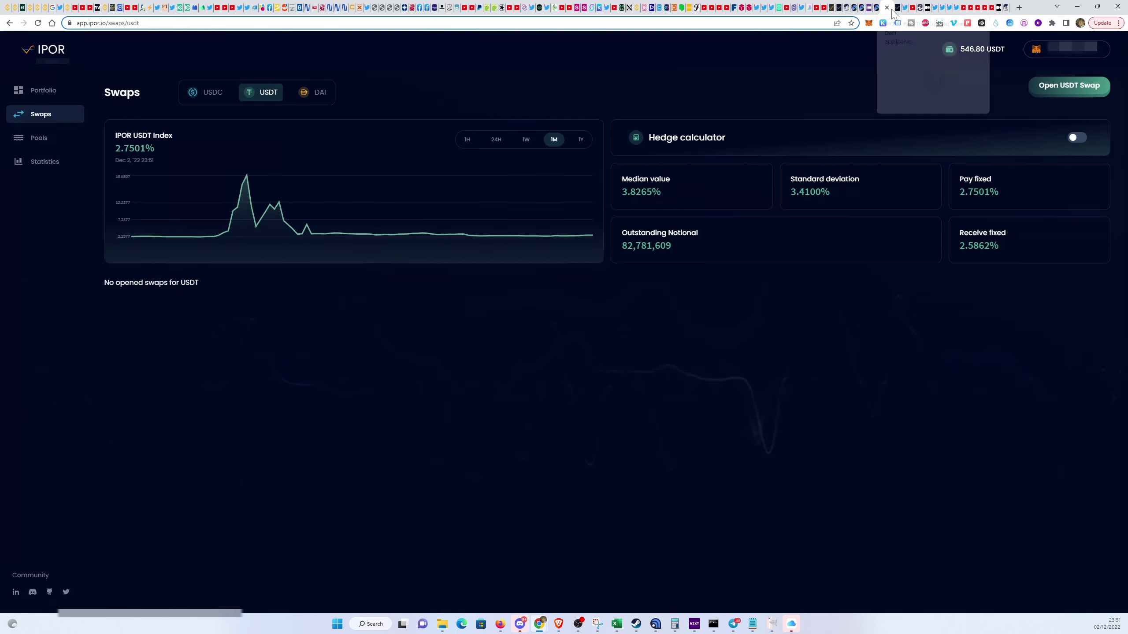
left_click(883, 7)
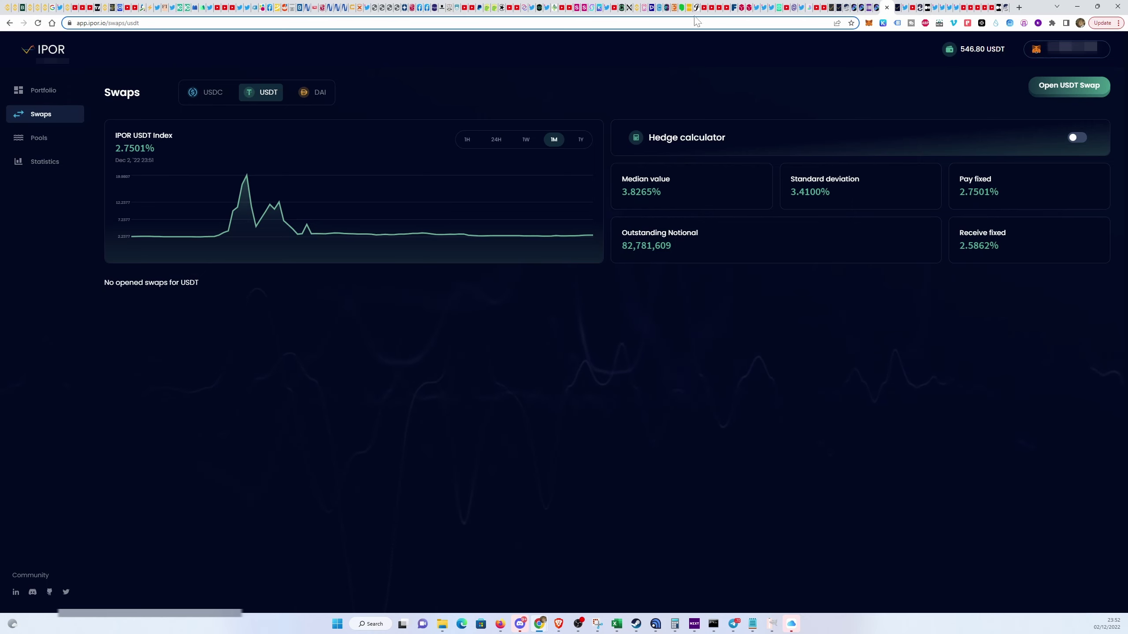
Examine the IPOR Labs quest board on Crew3, highlighting the Special category of quests
left_click(853, 8)
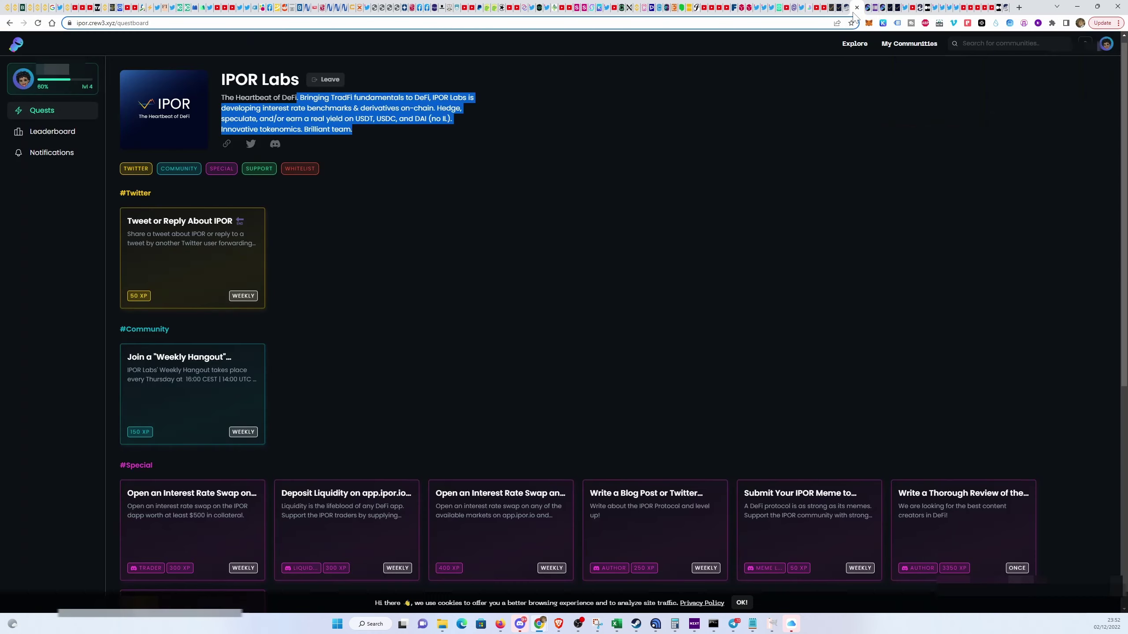
scroll(241, 346, "down", 4)
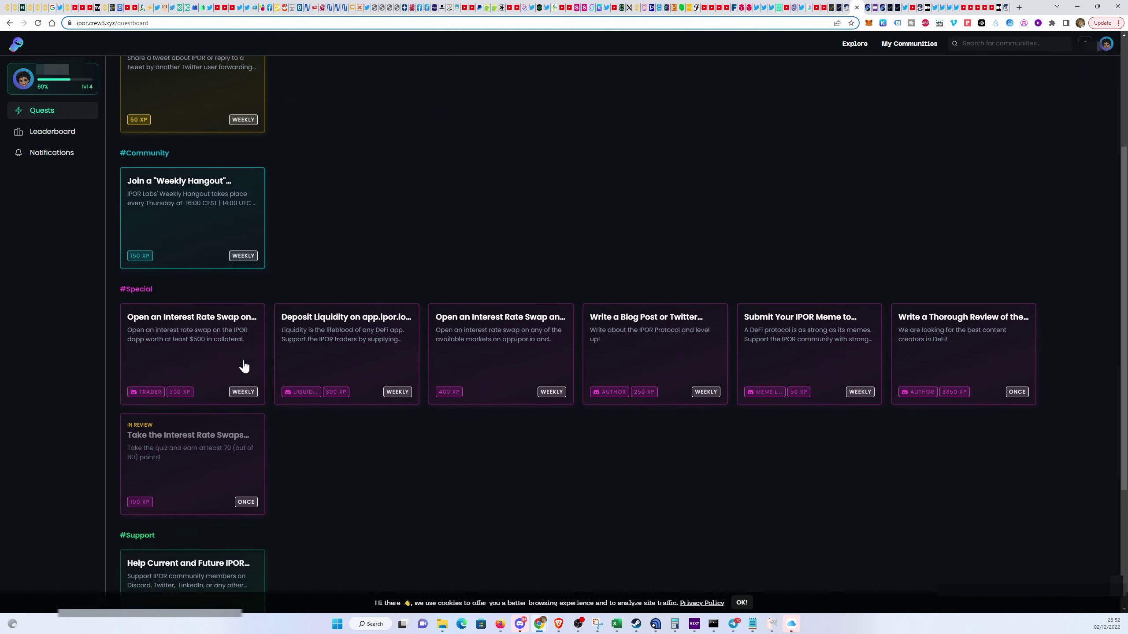
scroll(391, 411, "down", 3)
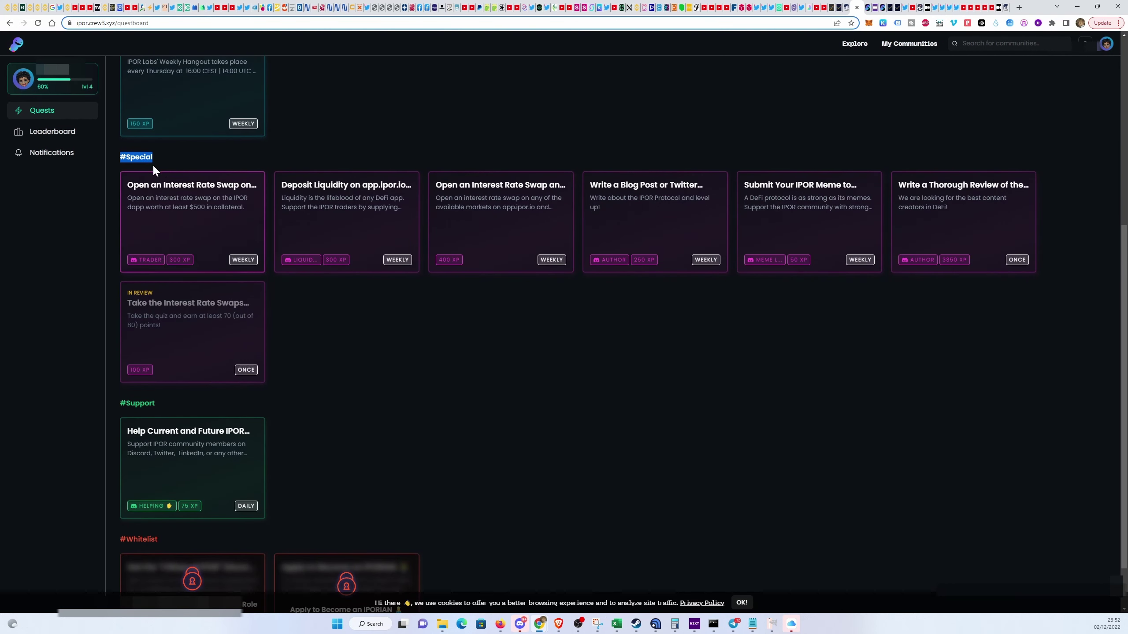
scroll(217, 234, "up", 5)
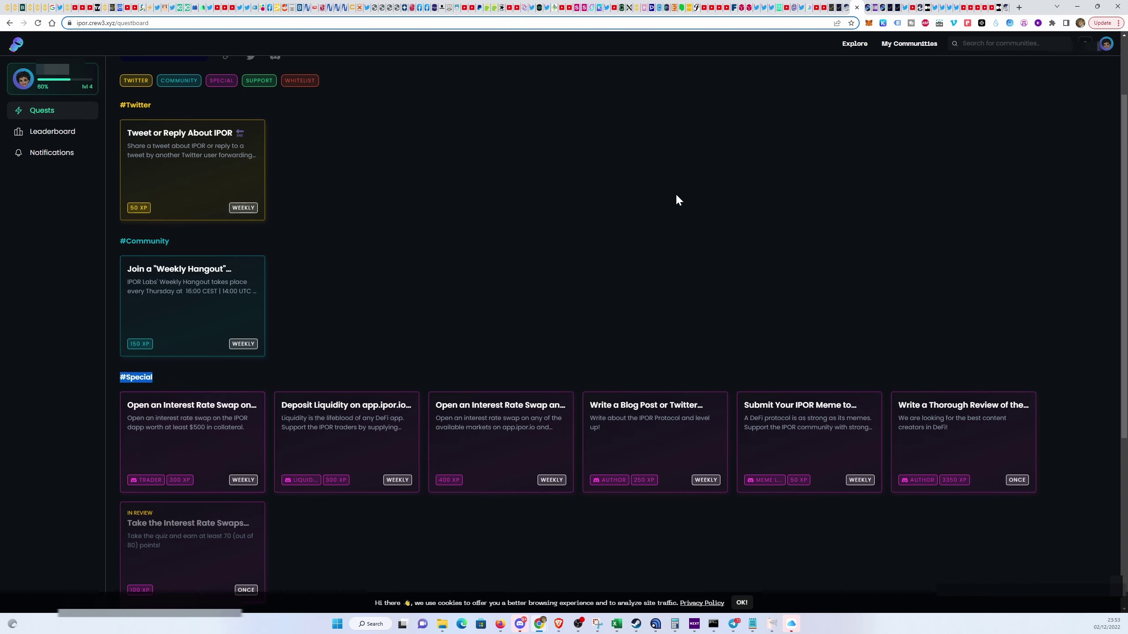
Look at the Goerli testnet version of the IPOR app and return to the mainnet swaps page
left_click(891, 10)
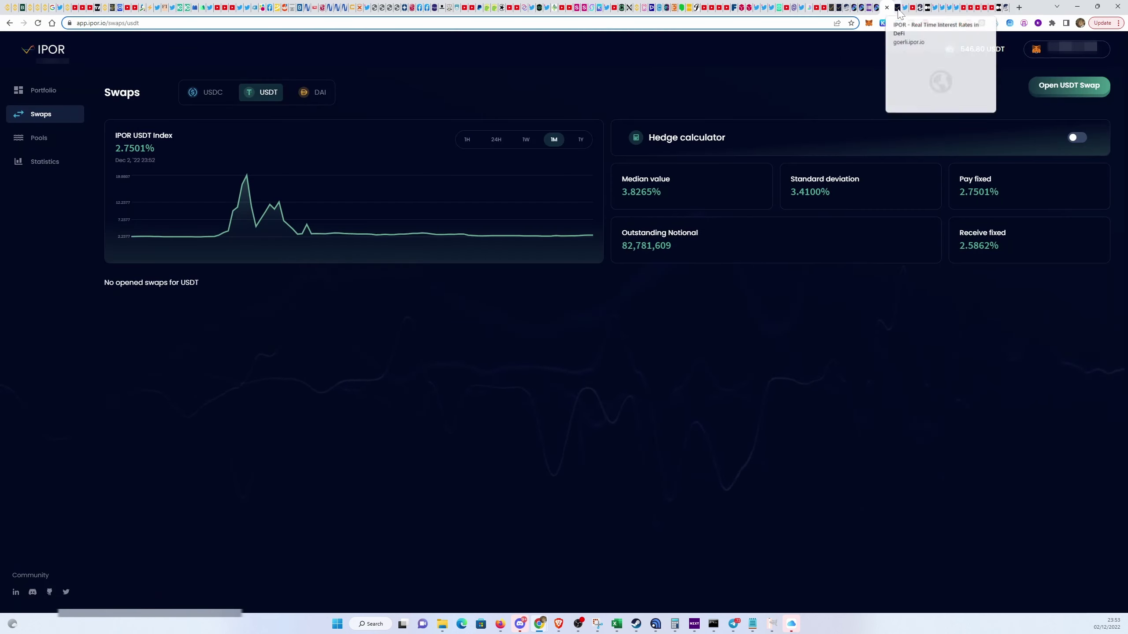
left_click(894, 10)
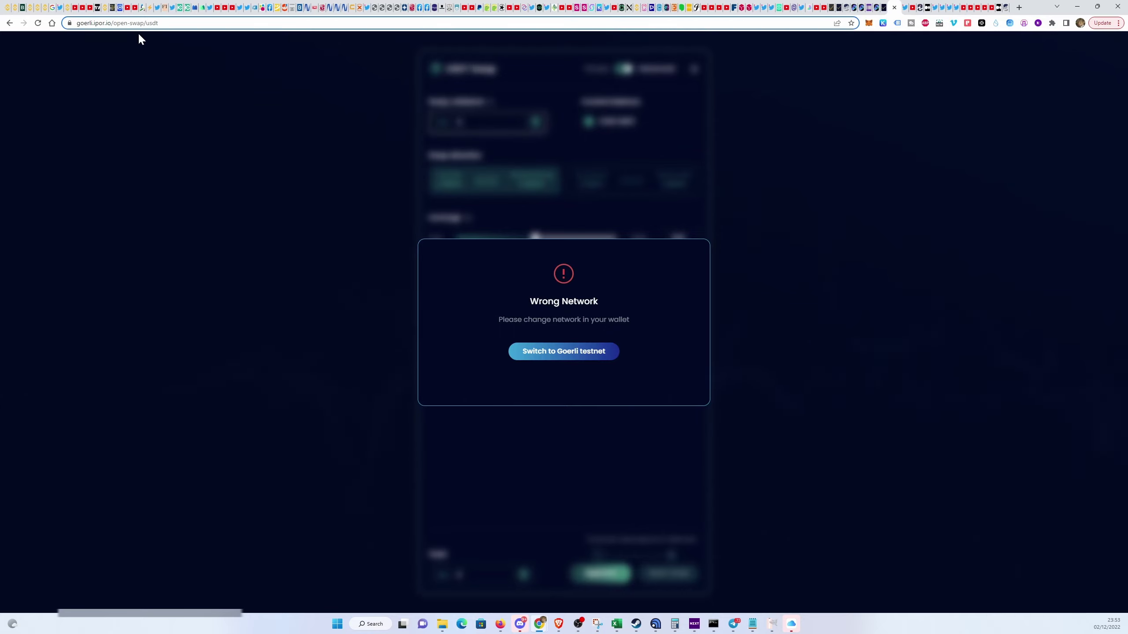
left_click(882, 7)
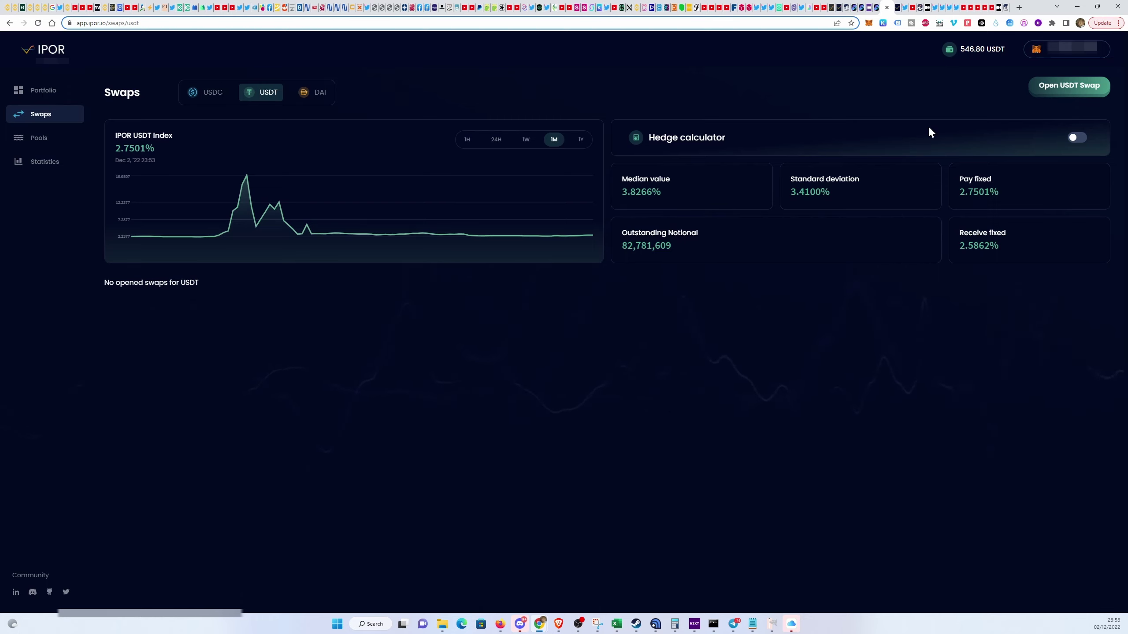
Compare the USDC, USDT and DAI swap markets on the IPOR Swaps page
left_click(209, 94)
left_click(255, 98)
left_click(305, 94)
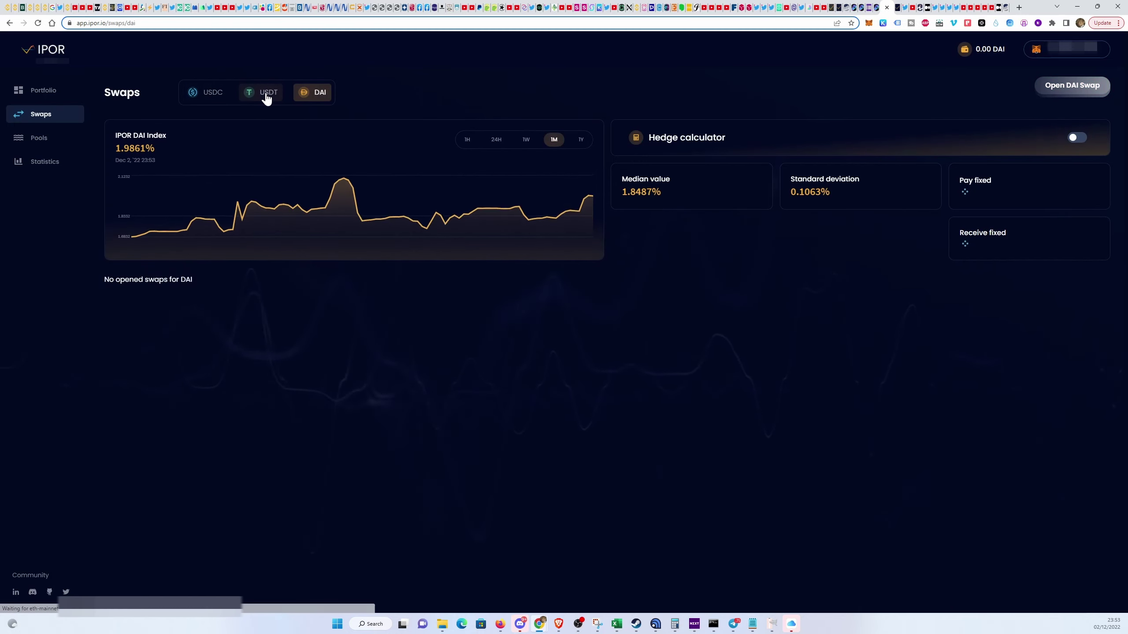
Start a new swap in the USDT market and set its collateral to 500 USDT
left_click(263, 98)
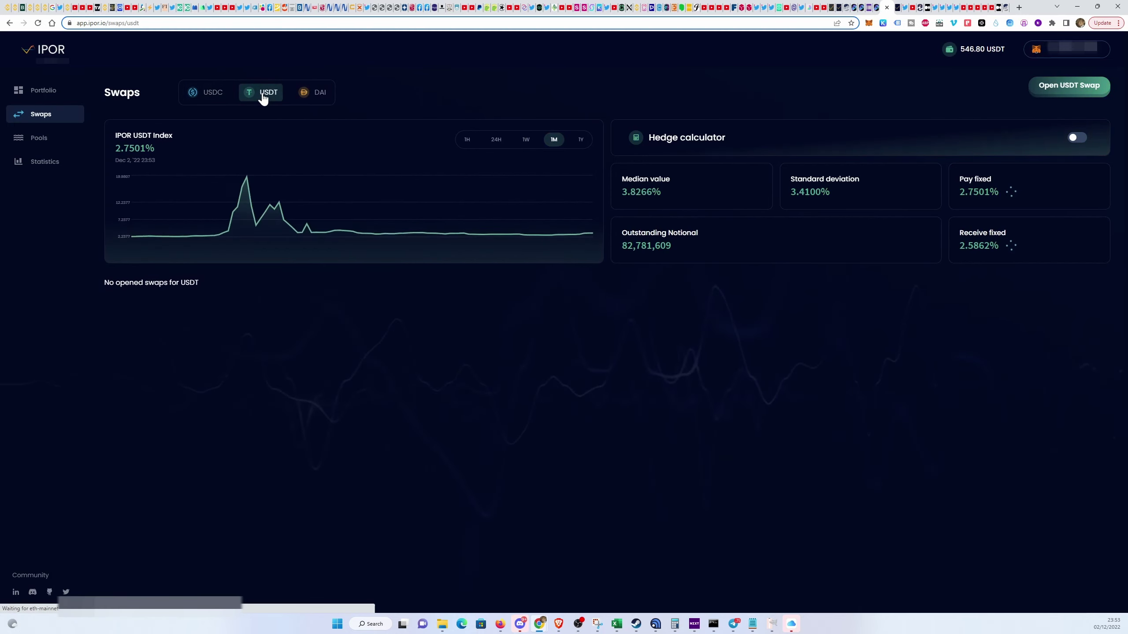
left_click(1062, 87)
type("500")
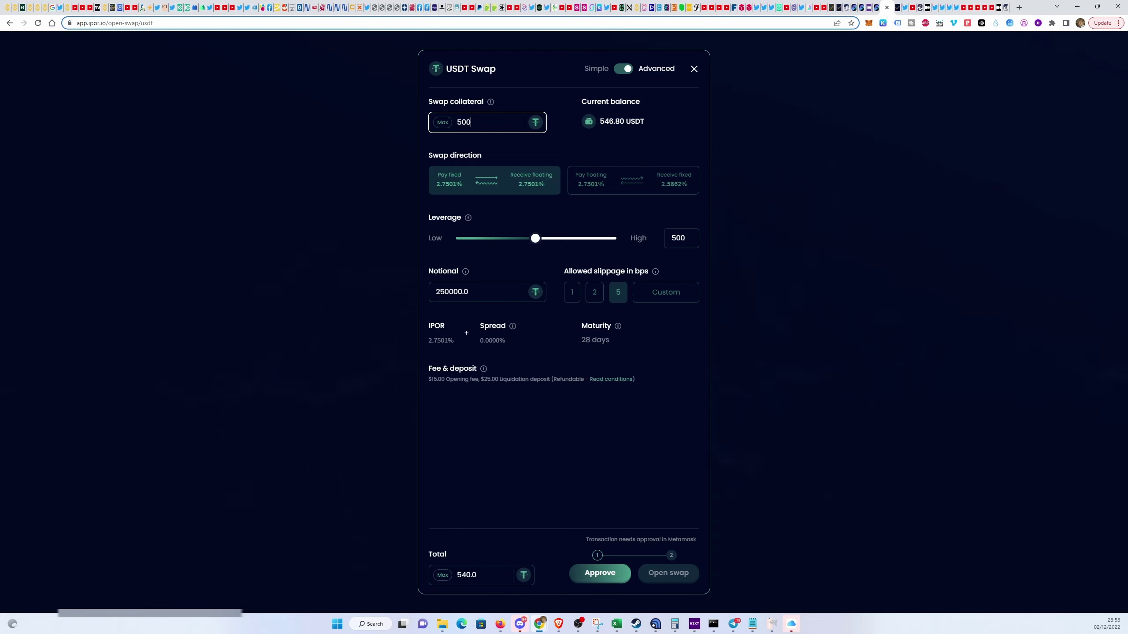
Highlight the swap's liquidation deposit and check Ethereum gas prices on Etherscan's Gas Tracker before returning to the swap form
left_click_drag(470, 387, 542, 380)
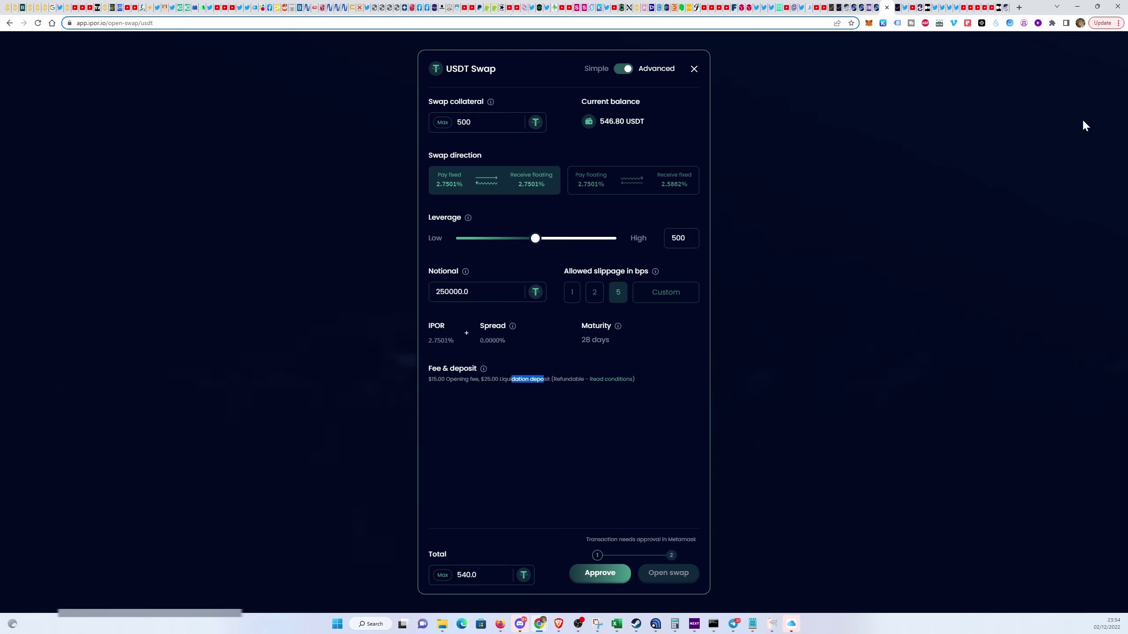
left_click(1005, 7)
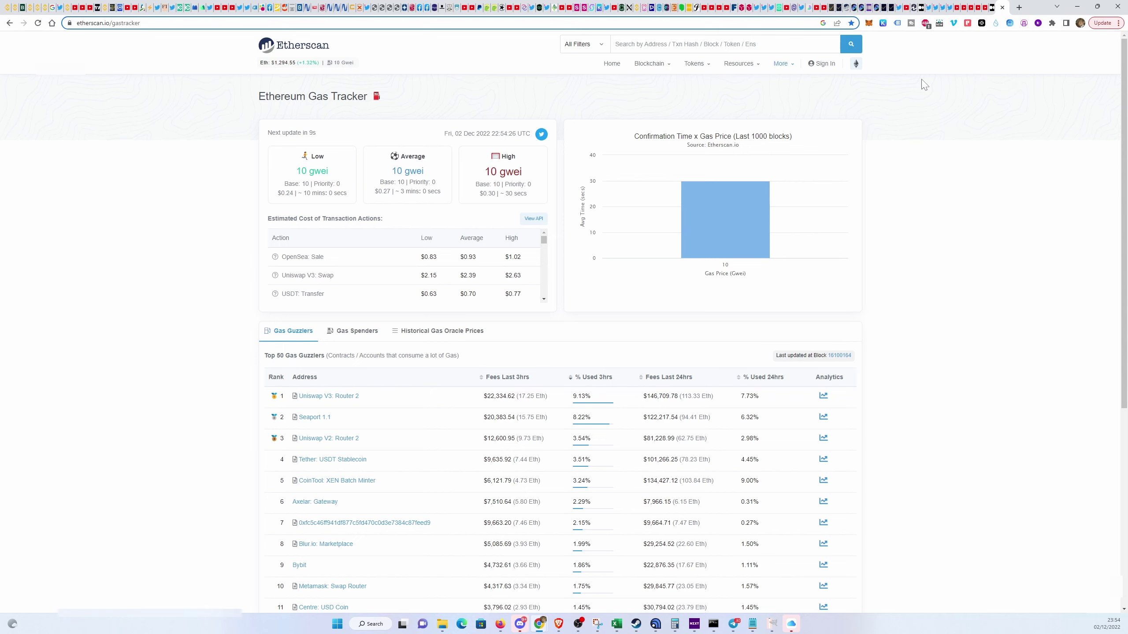
left_click(884, 8)
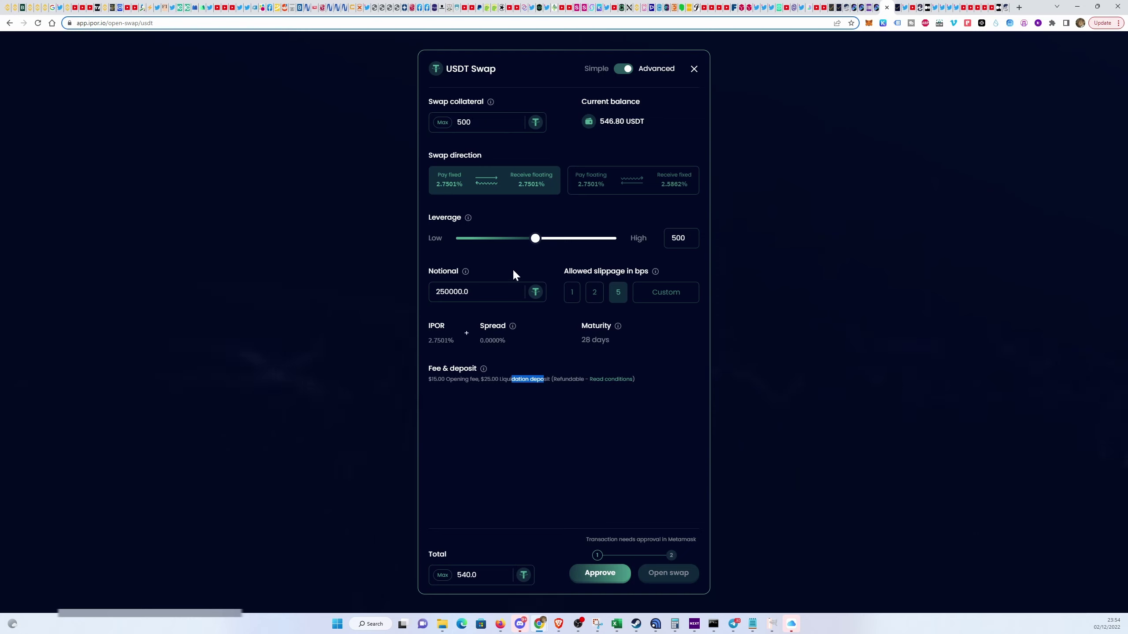
Compare the swap form's Simple and Advanced modes, choose 5 bps allowed slippage, and leave the form in Simple mode
left_click(622, 70)
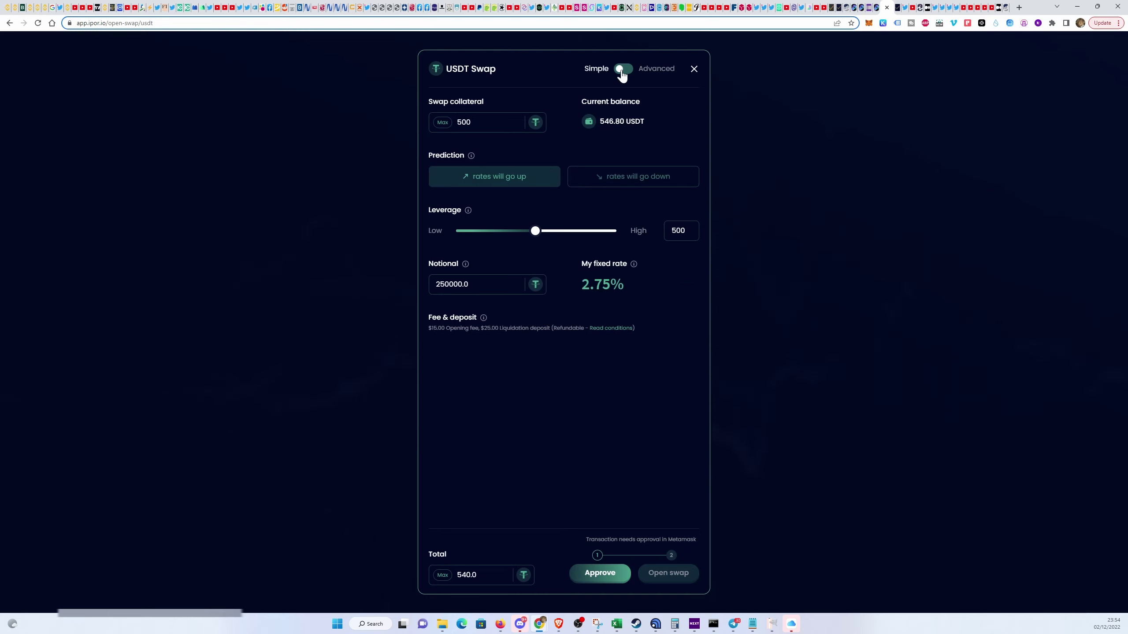
left_click(621, 70)
left_click(621, 69)
left_click(621, 69)
left_click(621, 69)
left_click(621, 69)
left_click(613, 296)
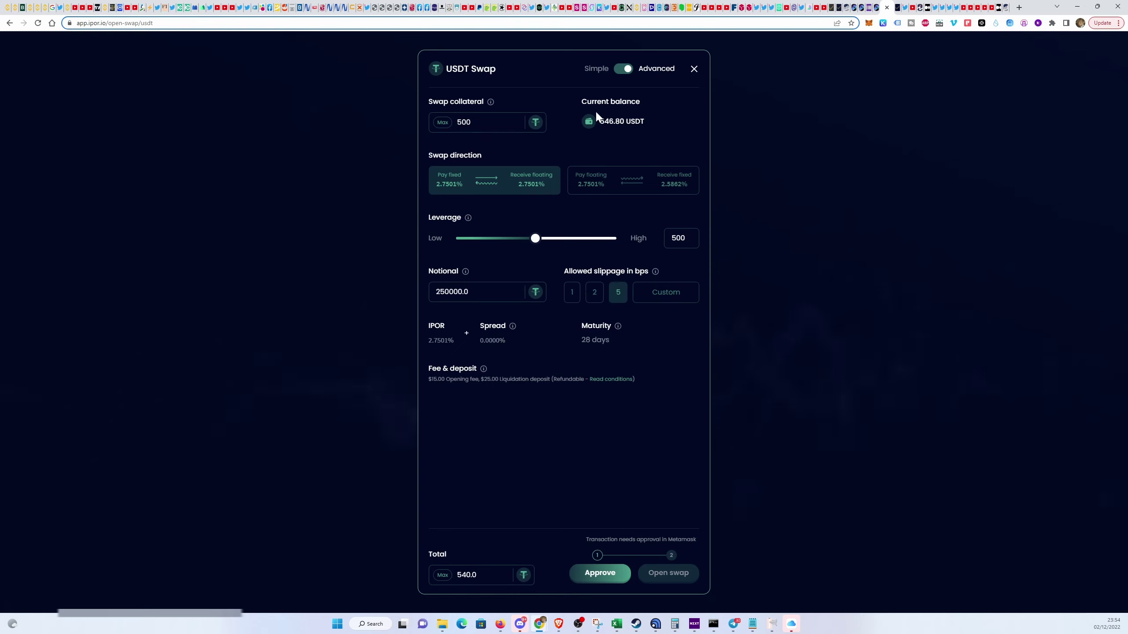
left_click(622, 68)
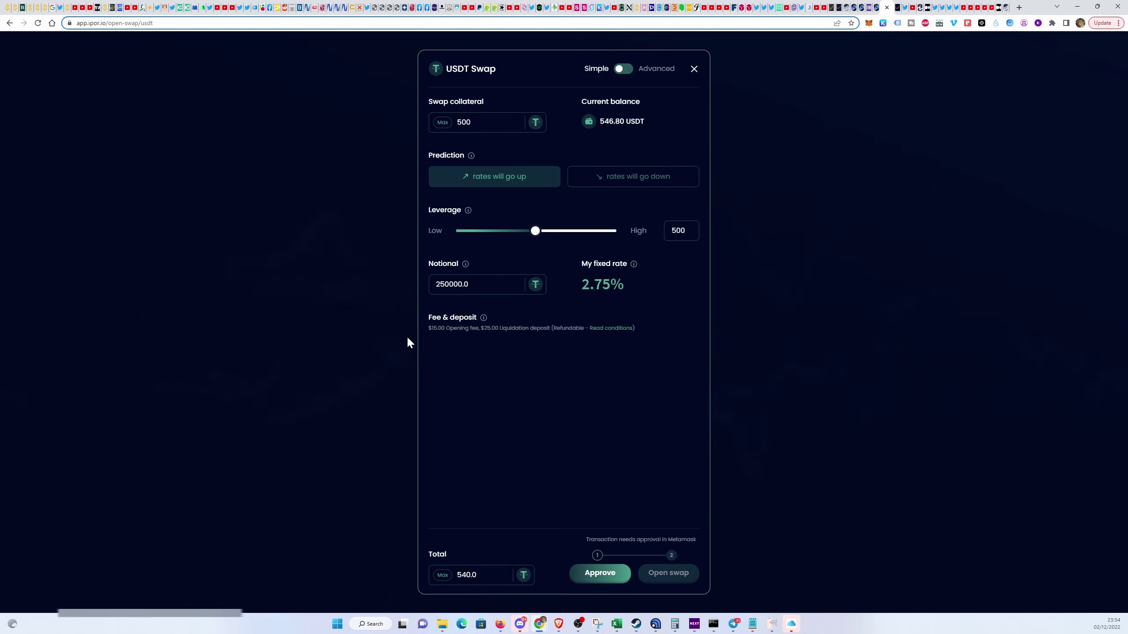
Review the opening fee and deposit, approve USDT spending for the swap, and confirm the permission in MetaMask
left_click_drag(465, 329, 532, 351)
left_click(598, 575)
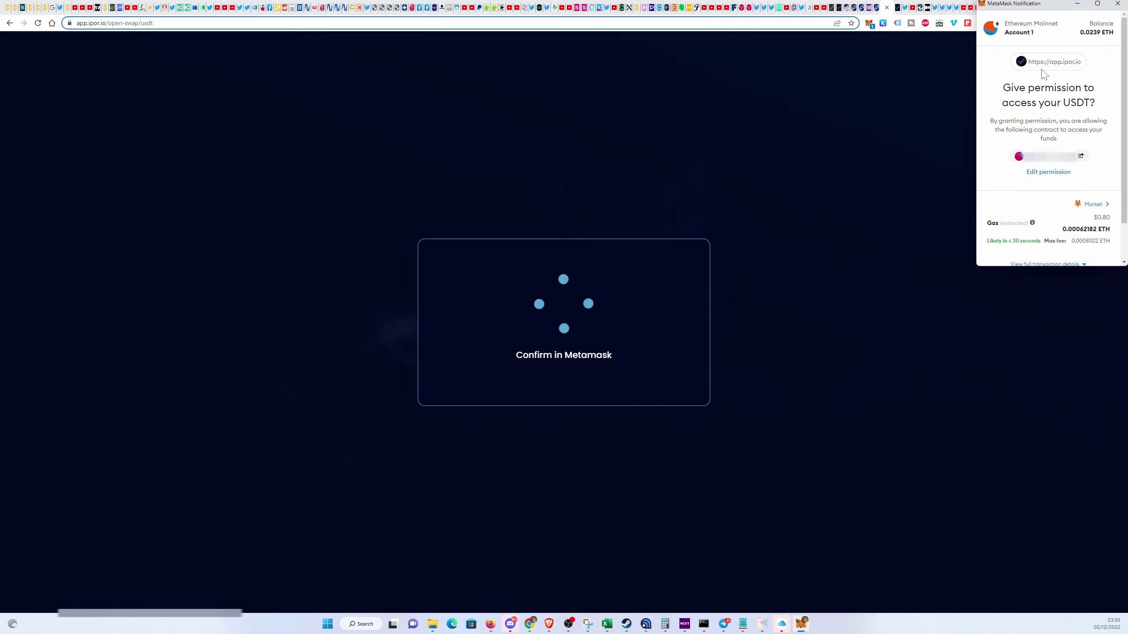
scroll(1055, 200, "down", 1)
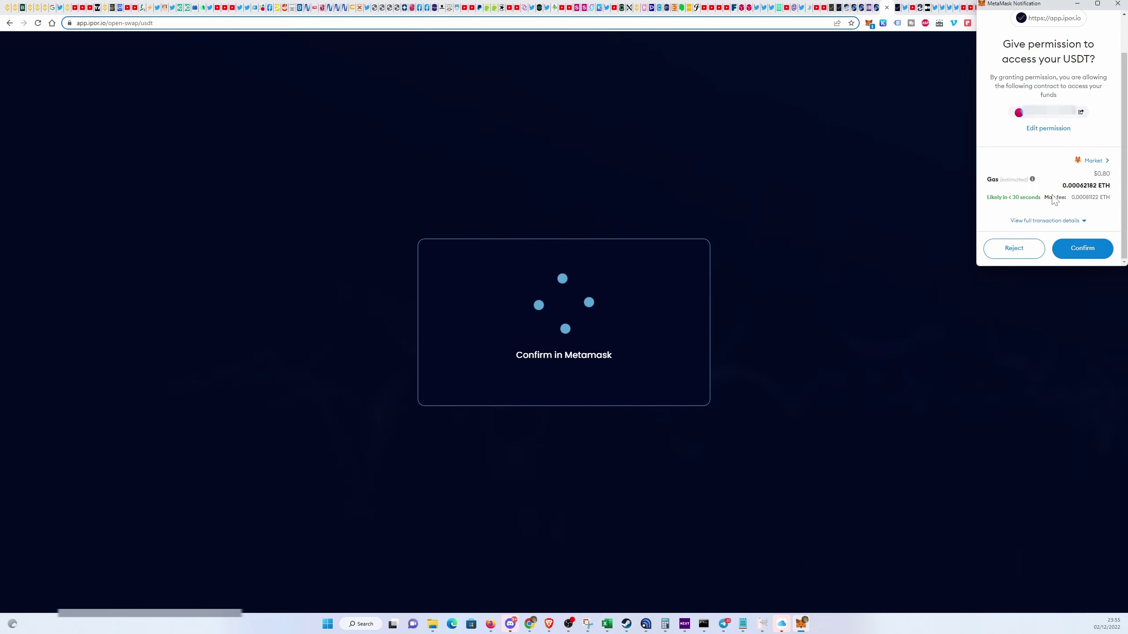
left_click(1082, 248)
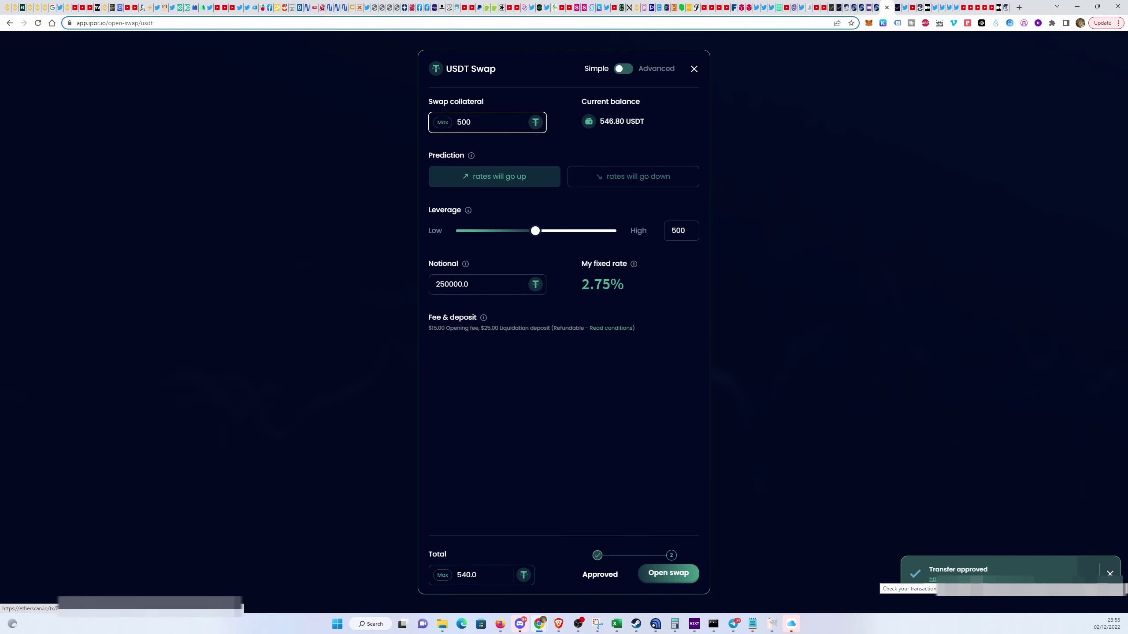
Inspect the approval transaction's fee and gas price on Etherscan, then return to the USDT swap form
left_click(972, 578)
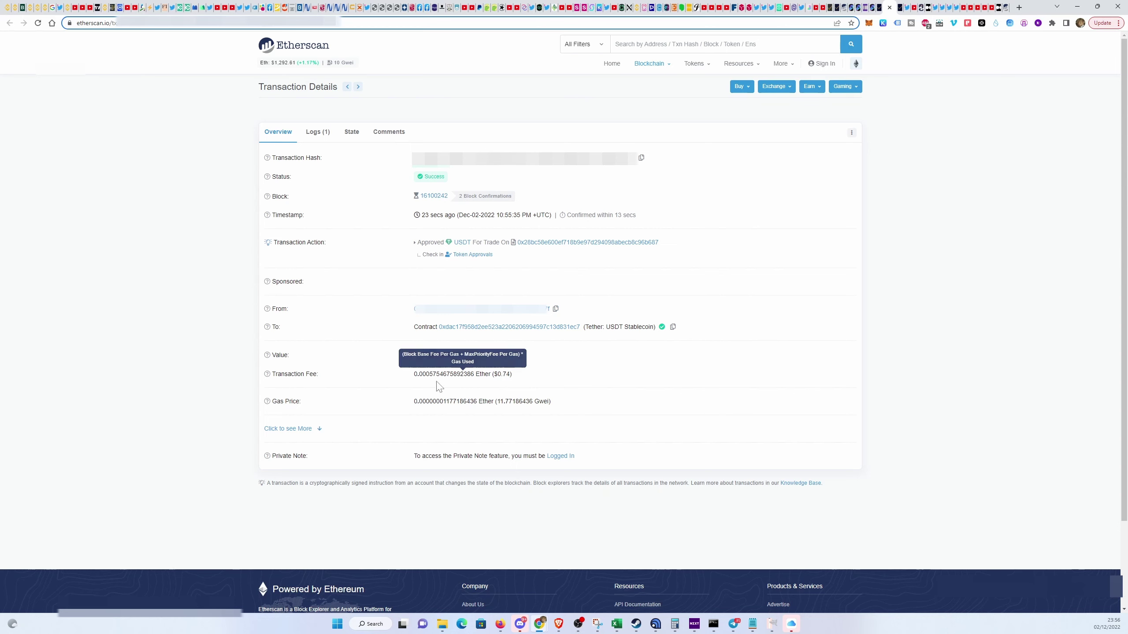
left_click_drag(464, 375, 409, 377)
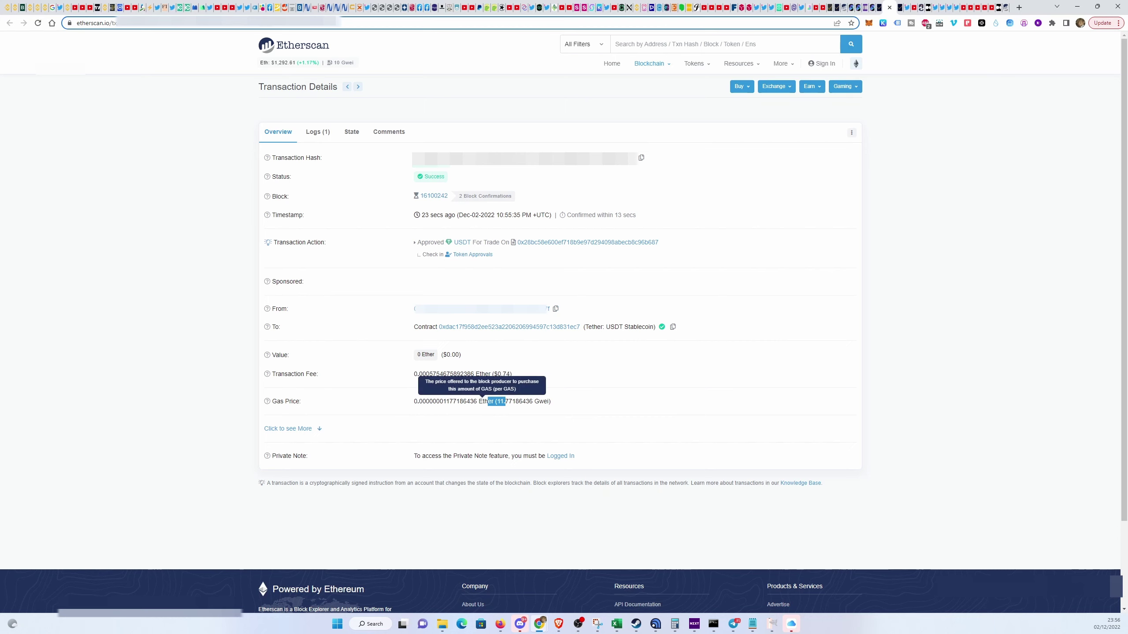
left_click_drag(506, 402, 519, 401)
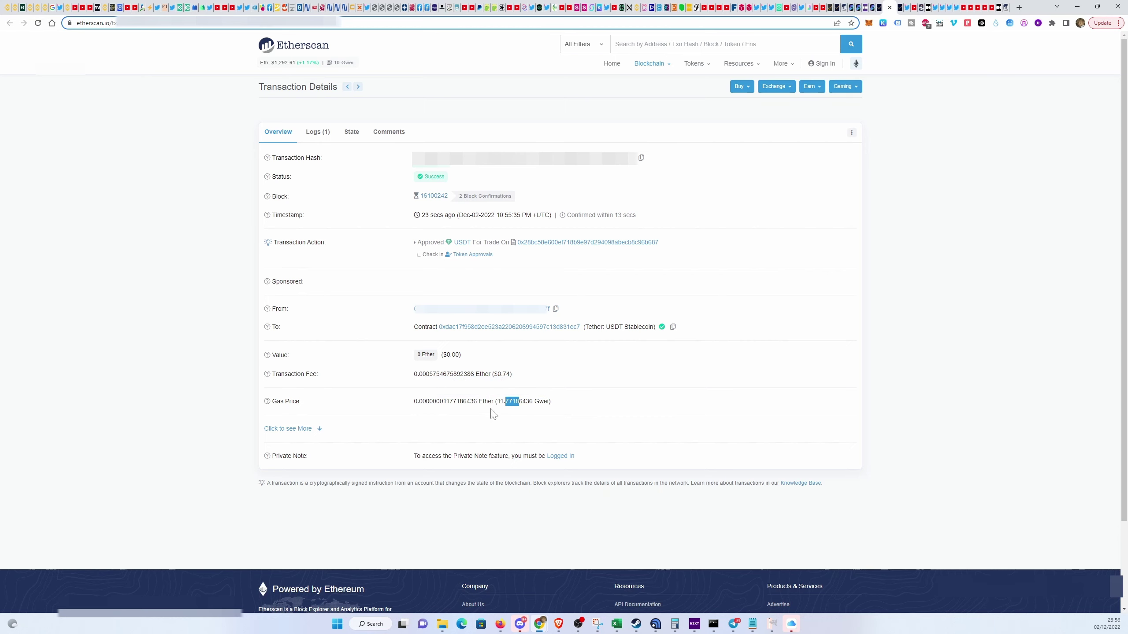
left_click(897, 8)
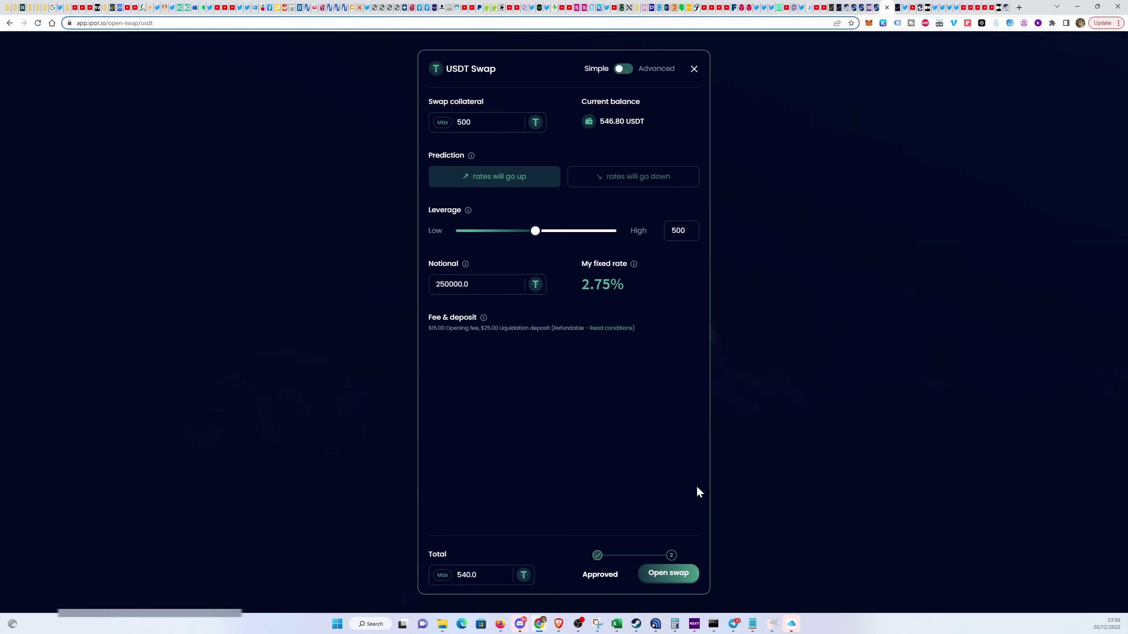
Open the 500 USDT swap at 500x leverage, check its gas estimate, and confirm the transaction in MetaMask
left_click(665, 577)
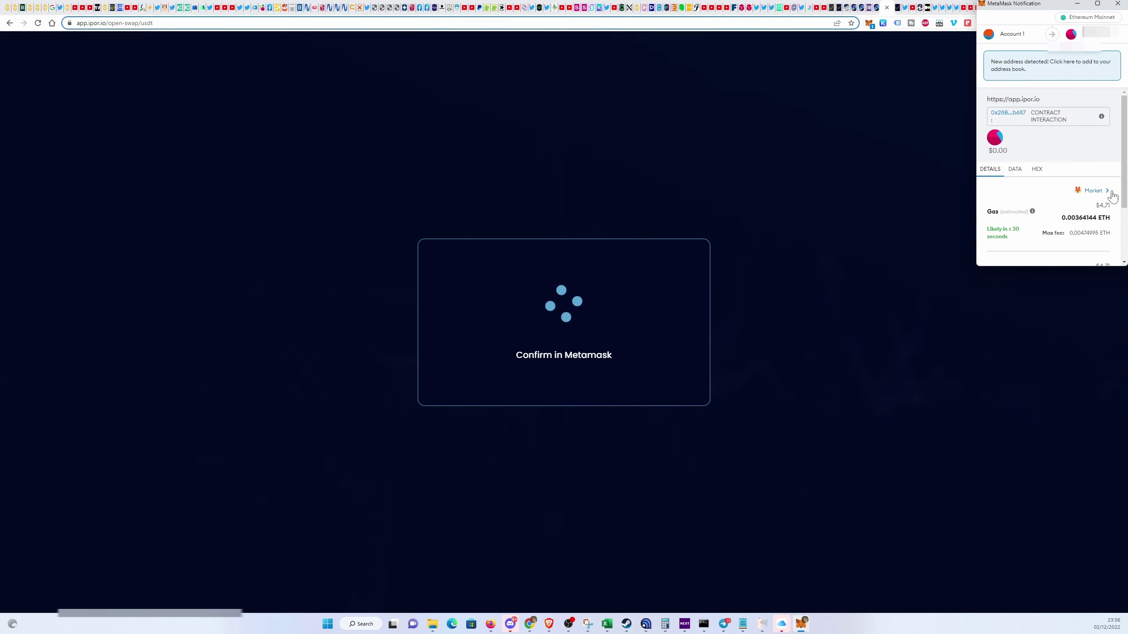
double_click(1108, 206)
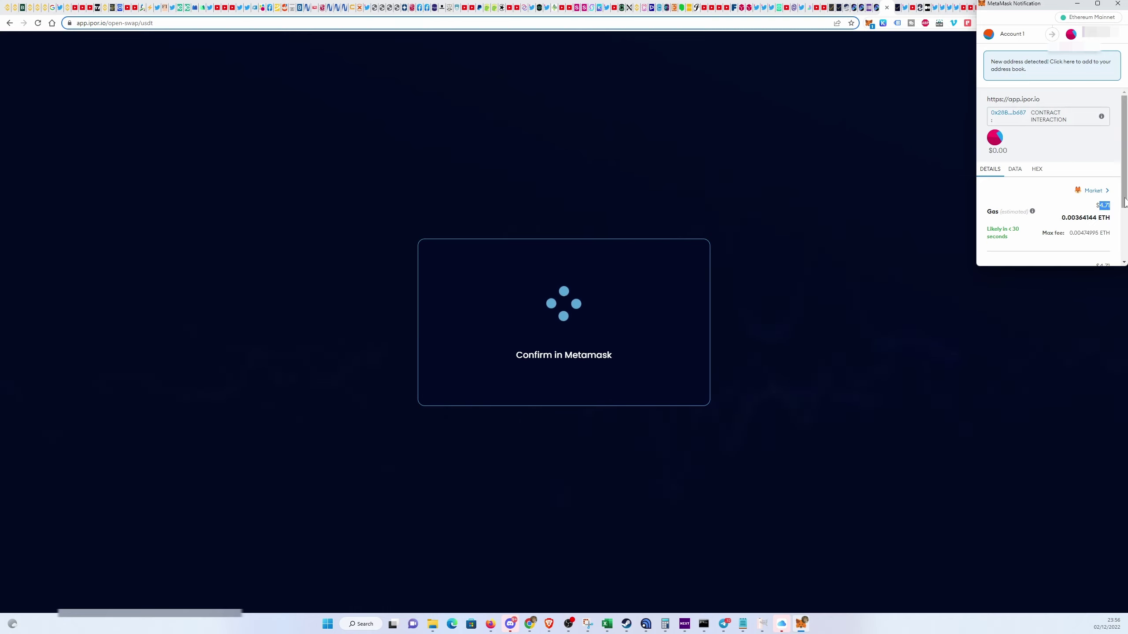
scroll(1096, 255, "down", 2)
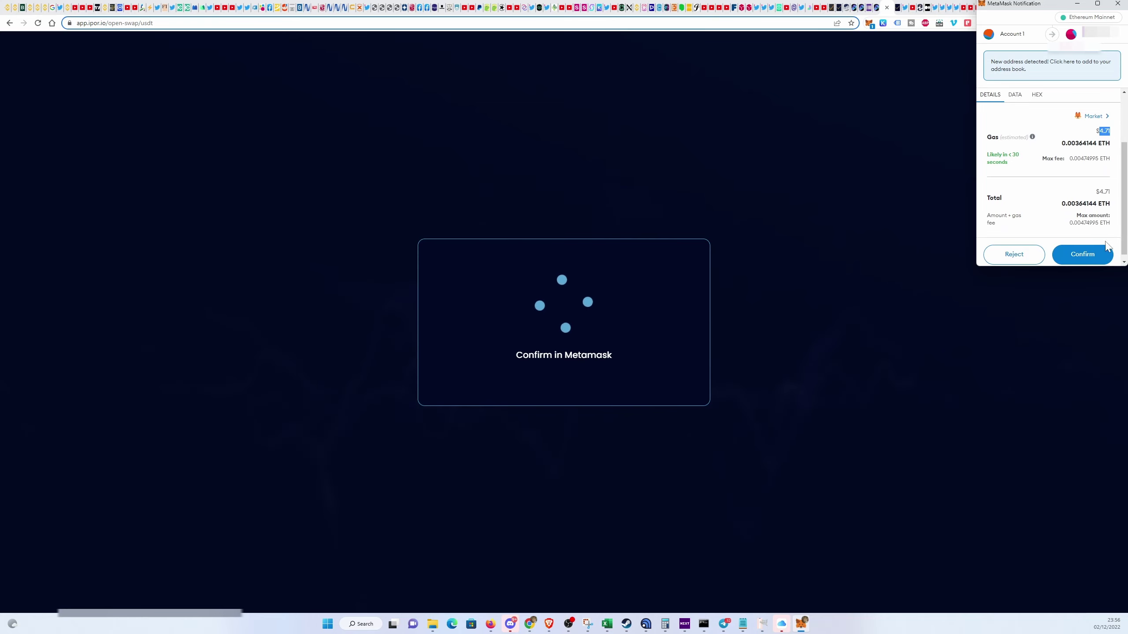
left_click(1089, 255)
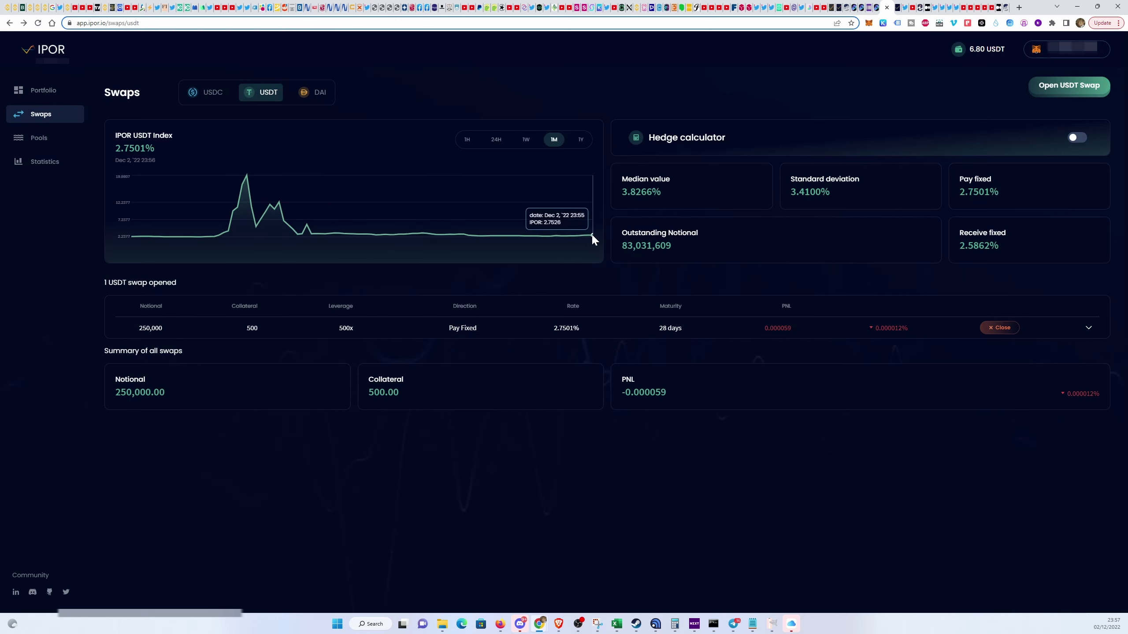
Compare the IPOR USDT index chart over the 1H and 1M ranges
left_click(466, 140)
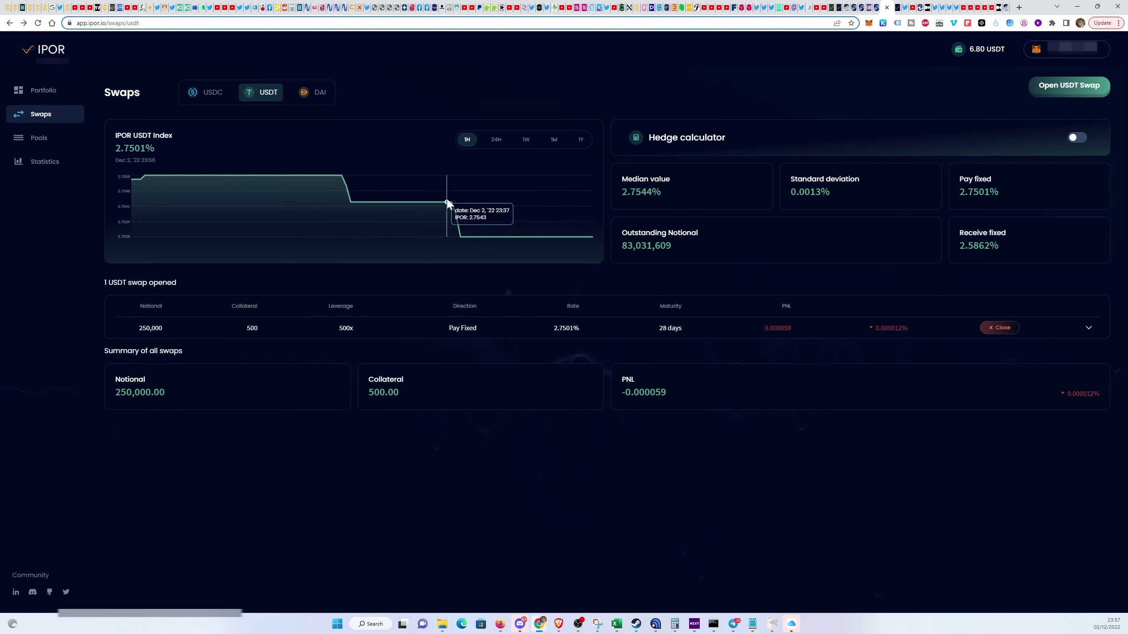
left_click(554, 140)
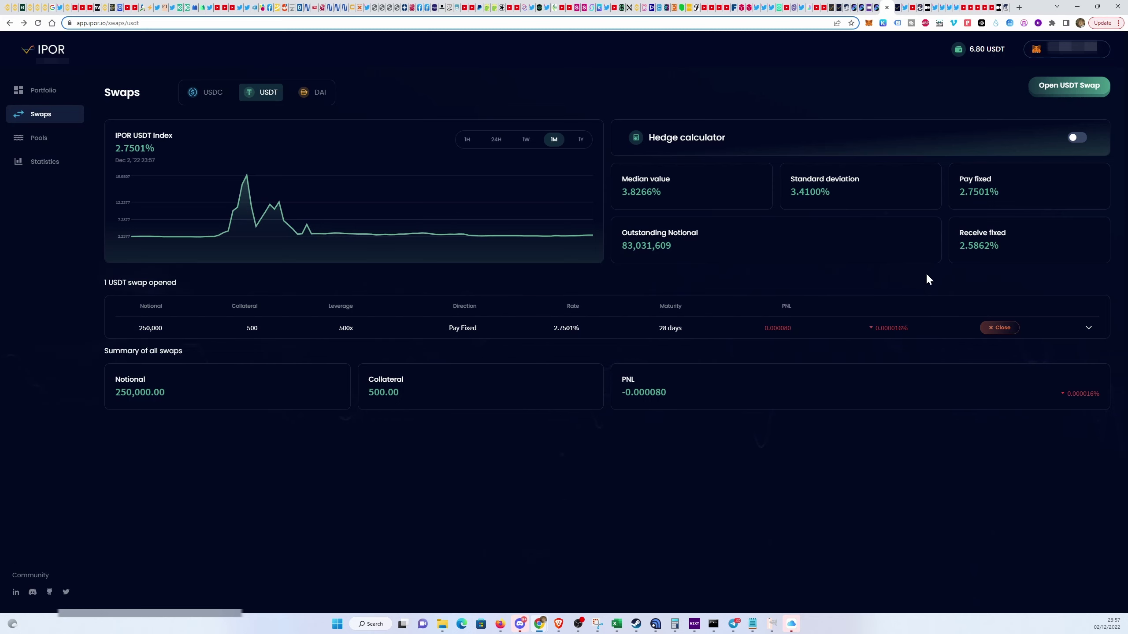
Close the open USDT swap and confirm the closing transaction in MetaMask
left_click(1000, 328)
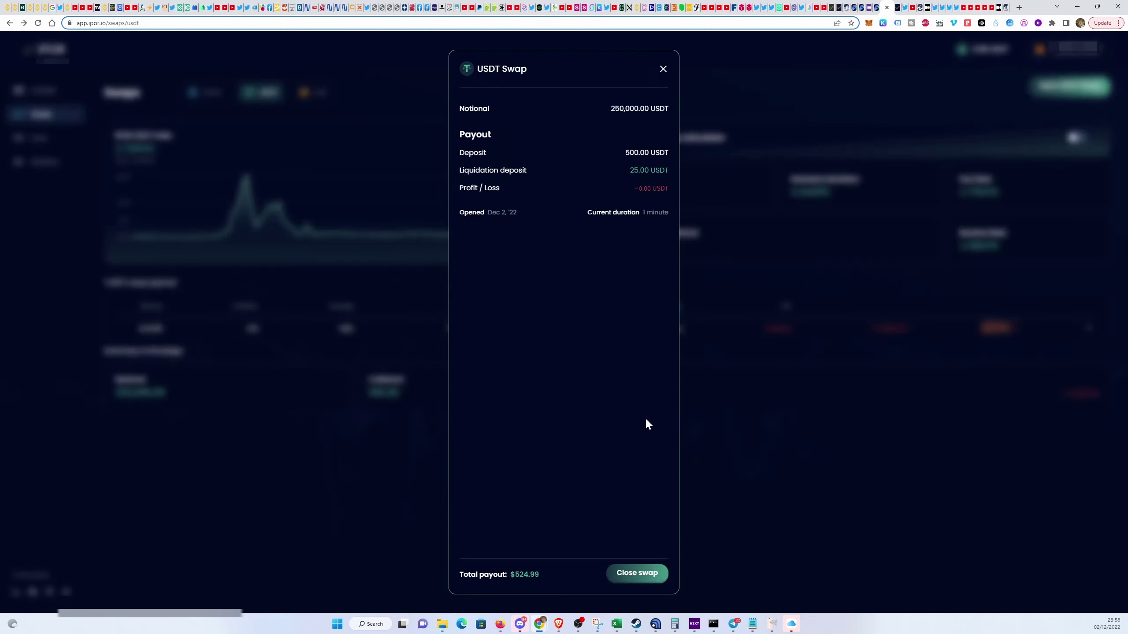
left_click(635, 574)
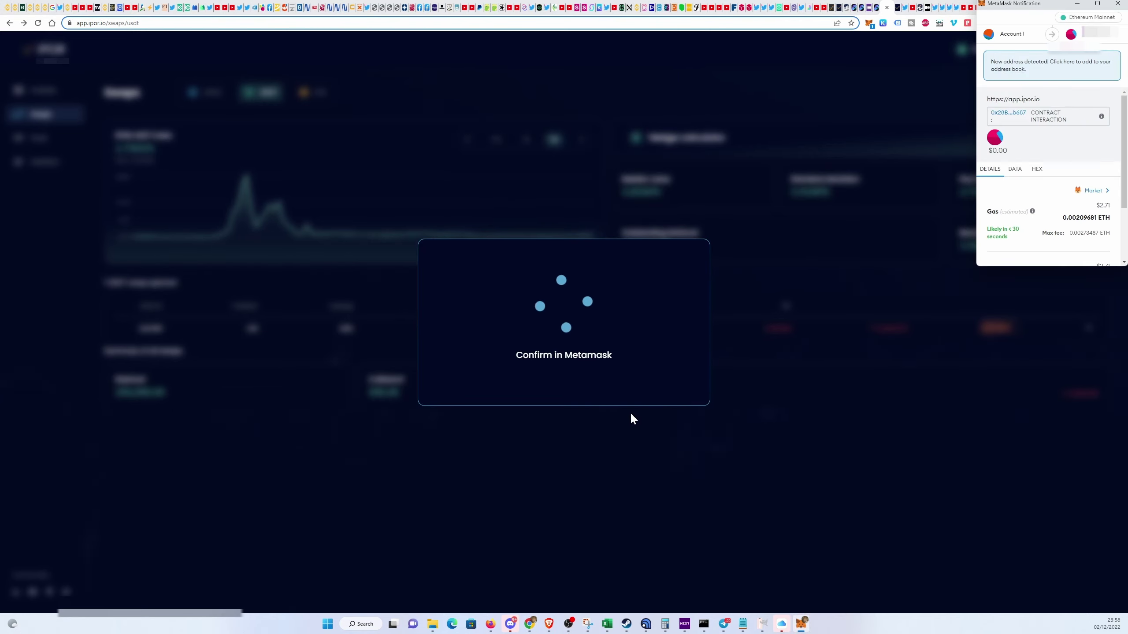
scroll(1096, 226, "down", 3)
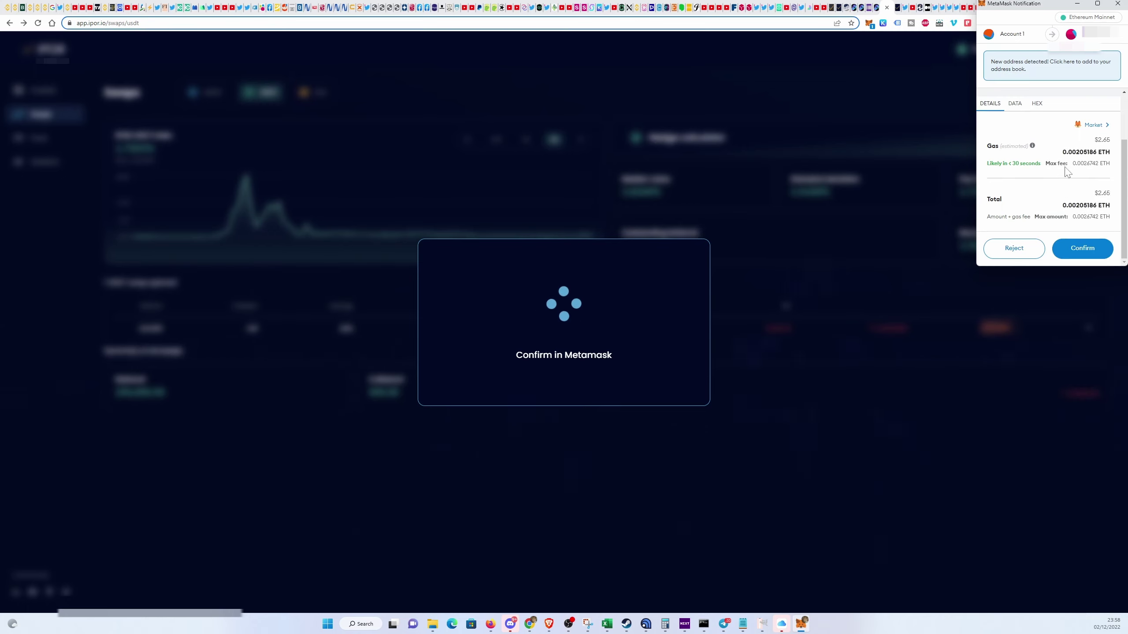
left_click(1082, 248)
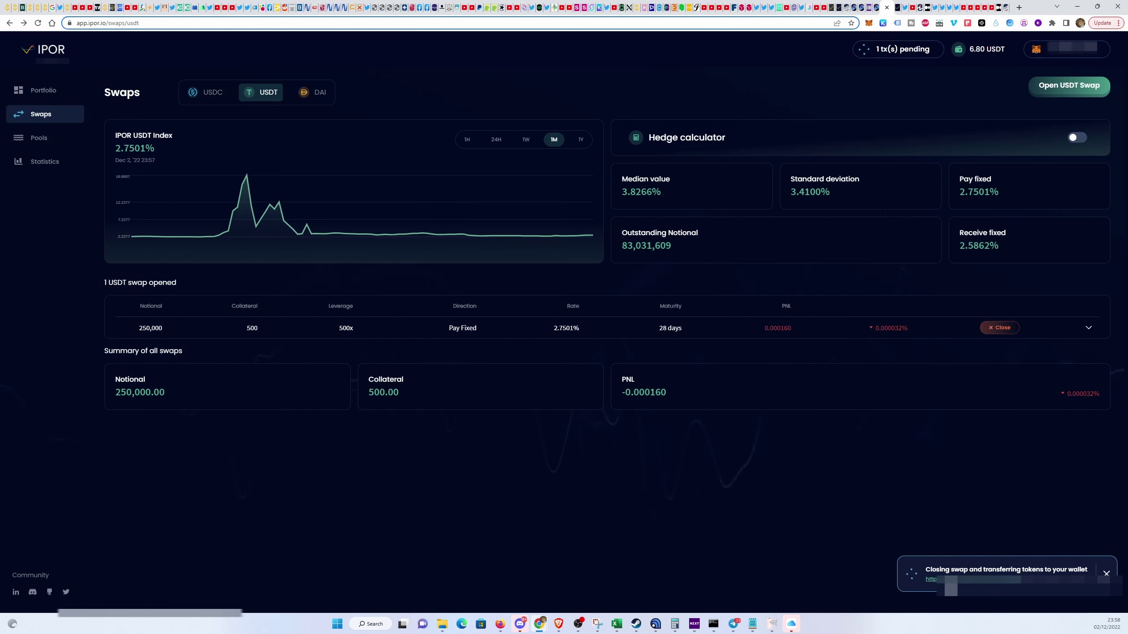
Inspect the closing transaction's fee and gas price on Etherscan while pending and once processed, and return to the IPOR swaps page
left_click(931, 579)
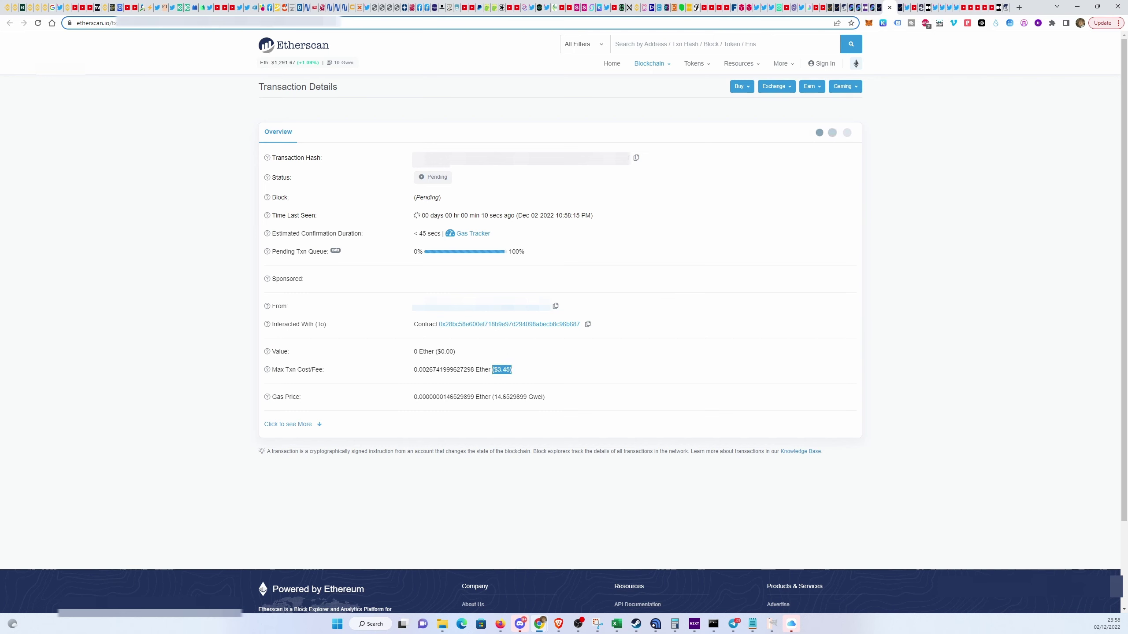
left_click_drag(413, 370, 443, 393)
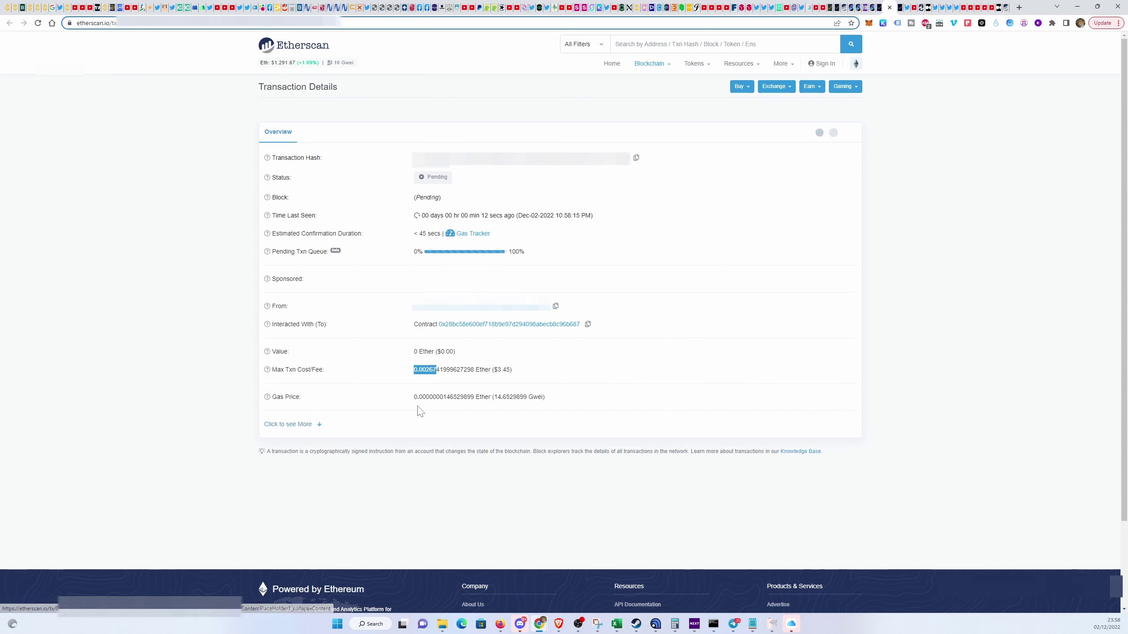
left_click_drag(490, 397, 506, 400)
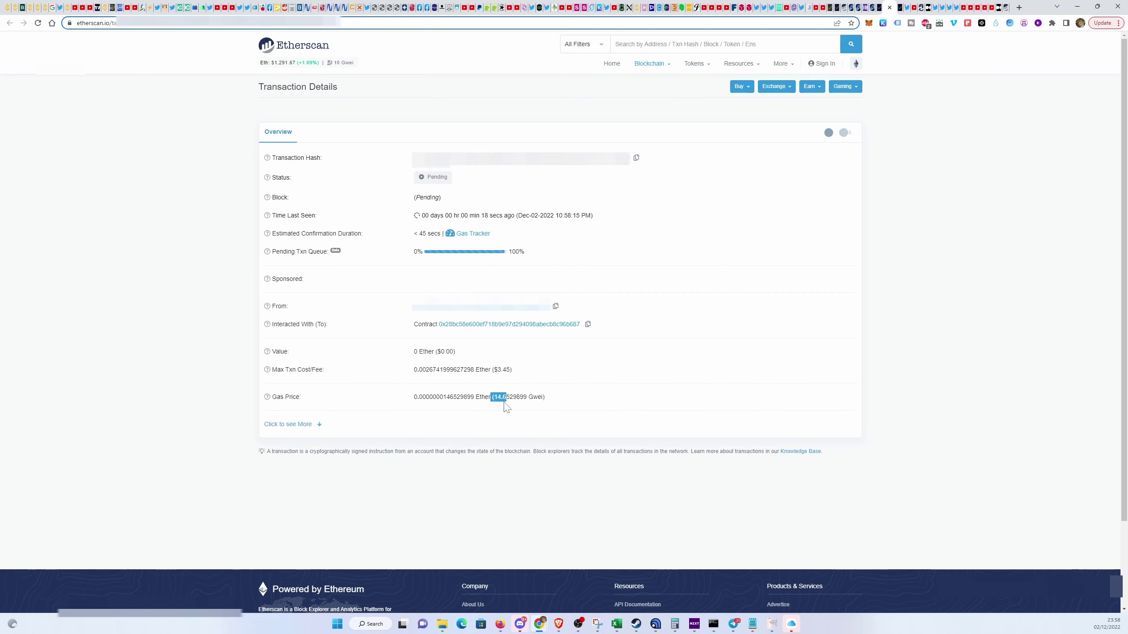
left_click_drag(489, 370, 506, 371)
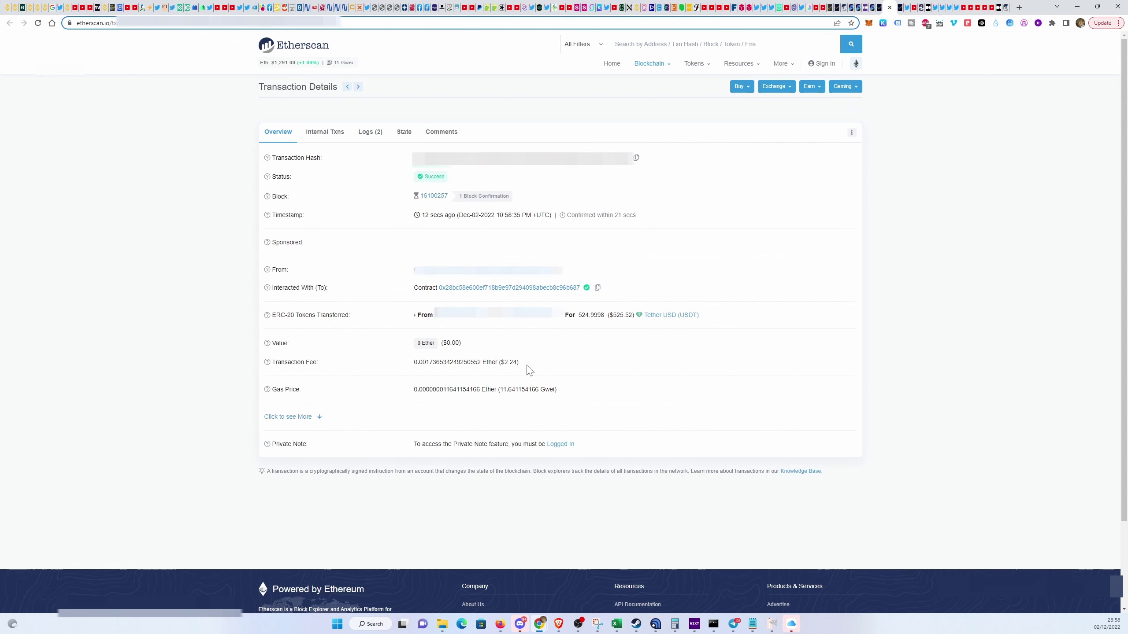
left_click_drag(529, 368, 499, 363)
left_click_drag(518, 389, 495, 390)
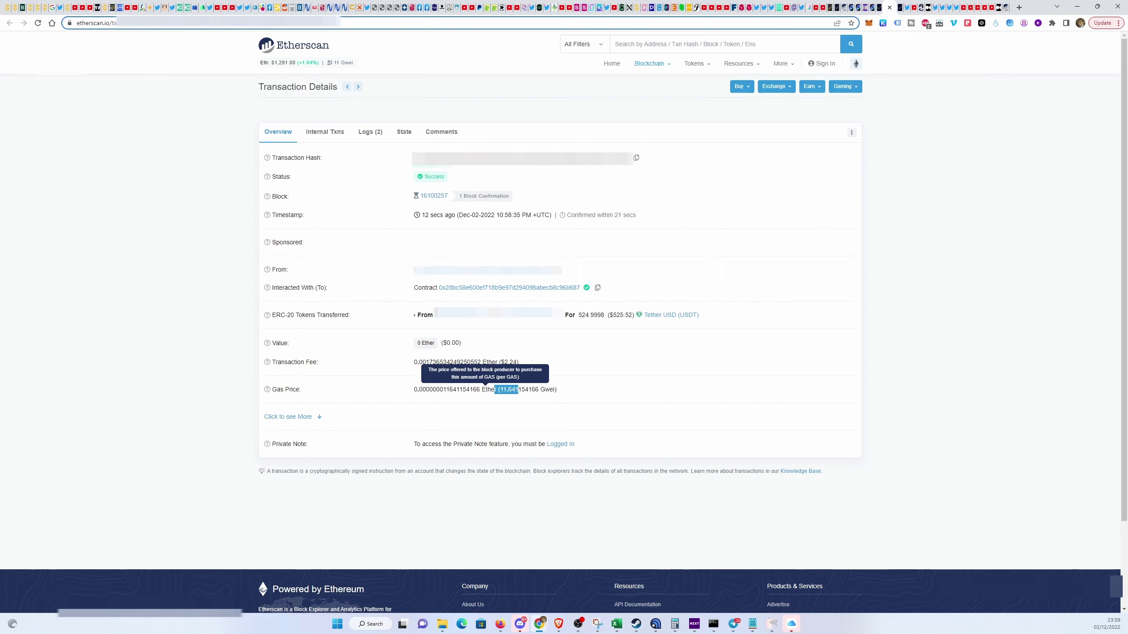
left_click(489, 406)
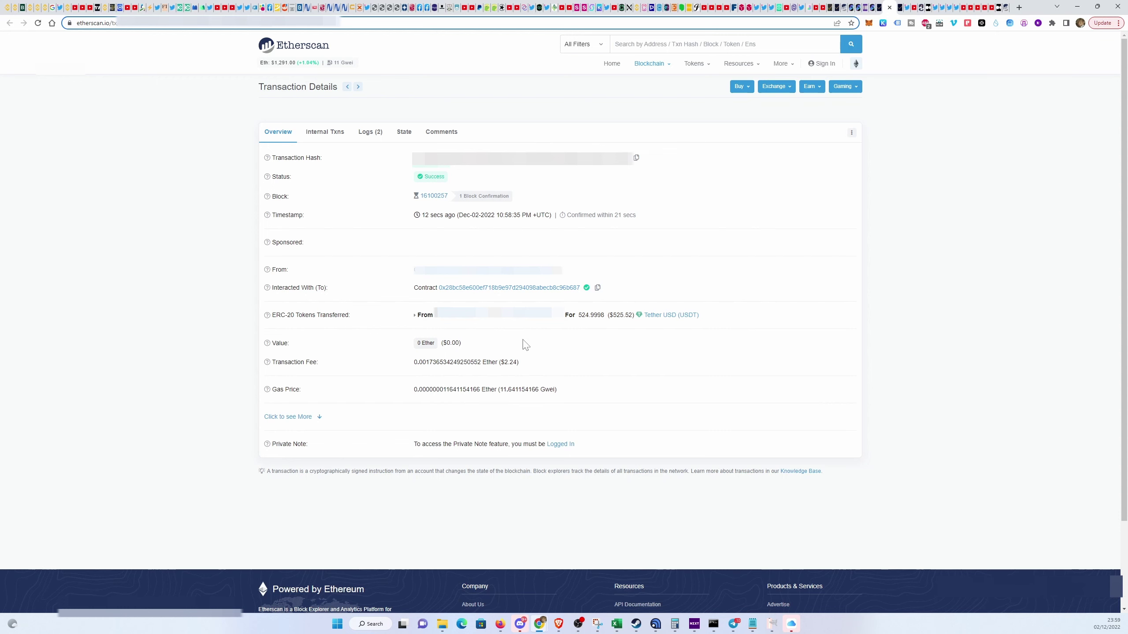
left_click(889, 7)
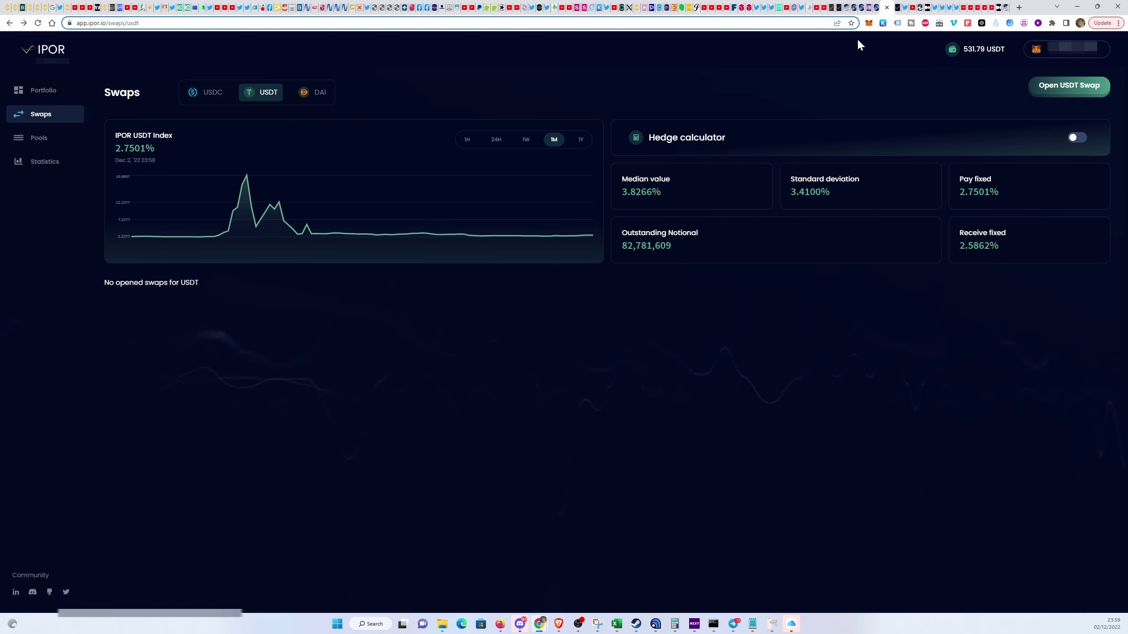
Review the mission, collateral requirement and rewards of the "Open an Interest Rate Swap on app.ipor.io" quest on Crew3, and close its details
left_click(855, 8)
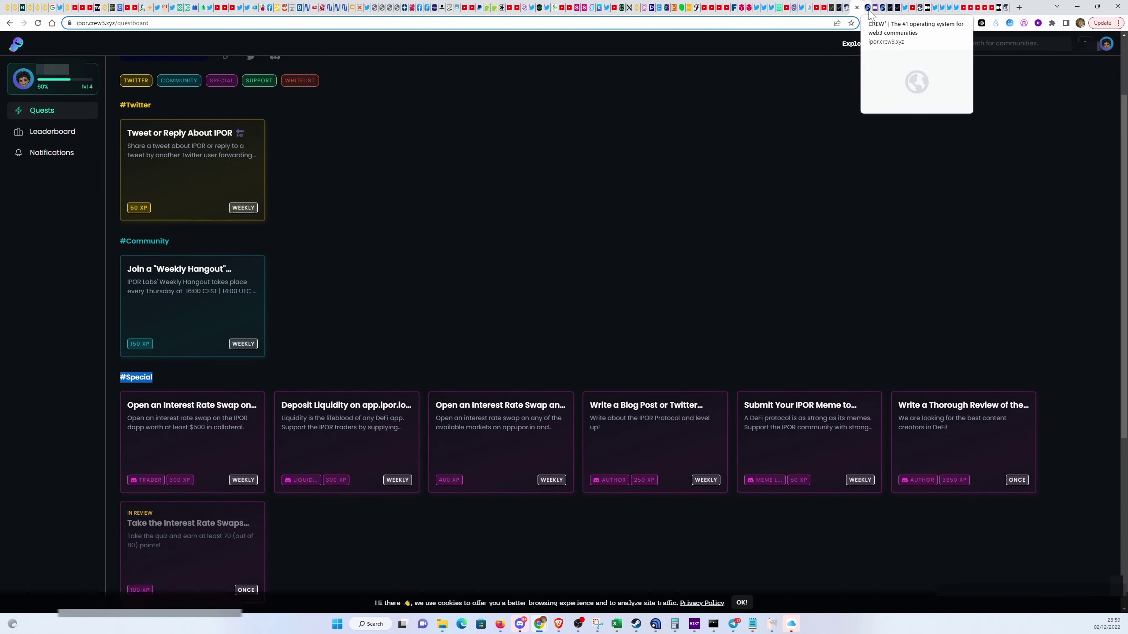
left_click(228, 438)
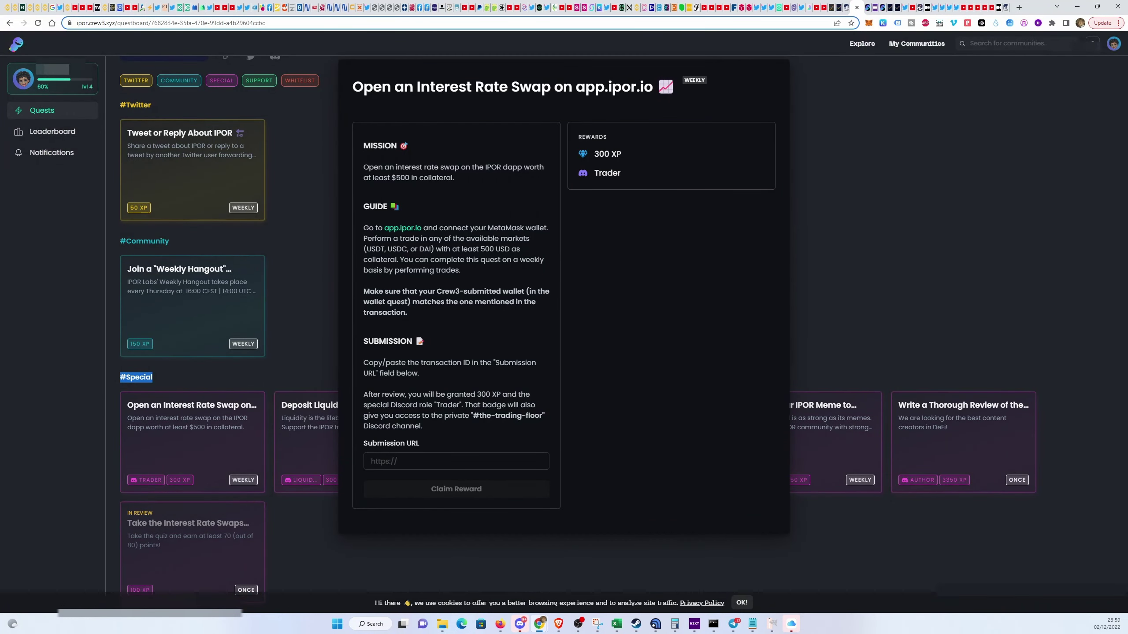
left_click_drag(403, 167, 518, 168)
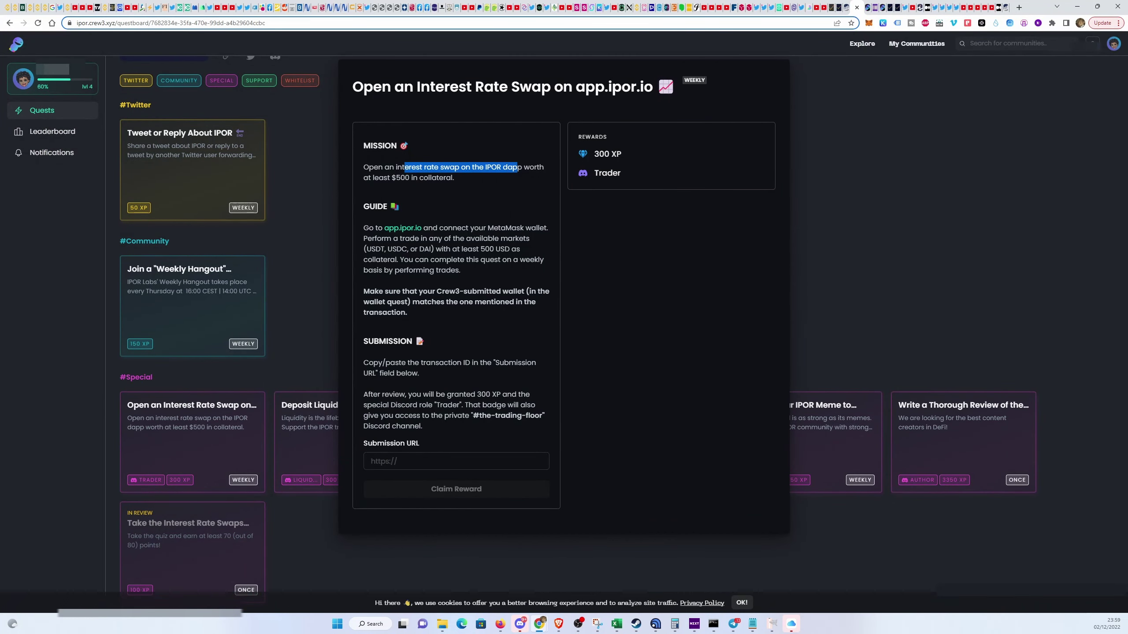
left_click_drag(378, 178, 445, 177)
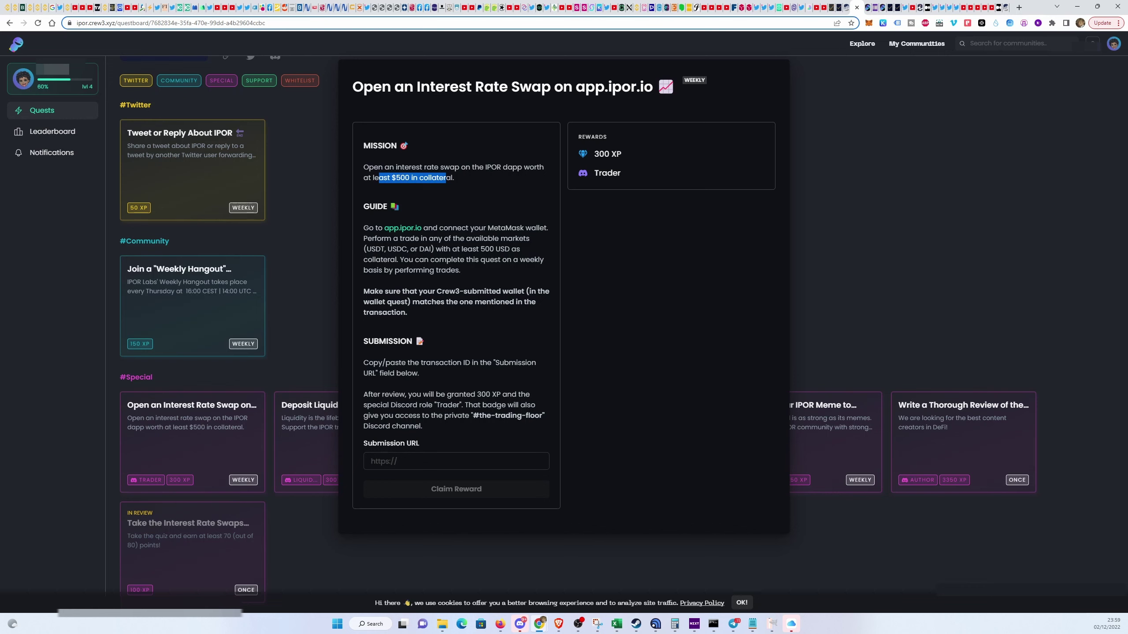
left_click_drag(451, 394, 501, 394)
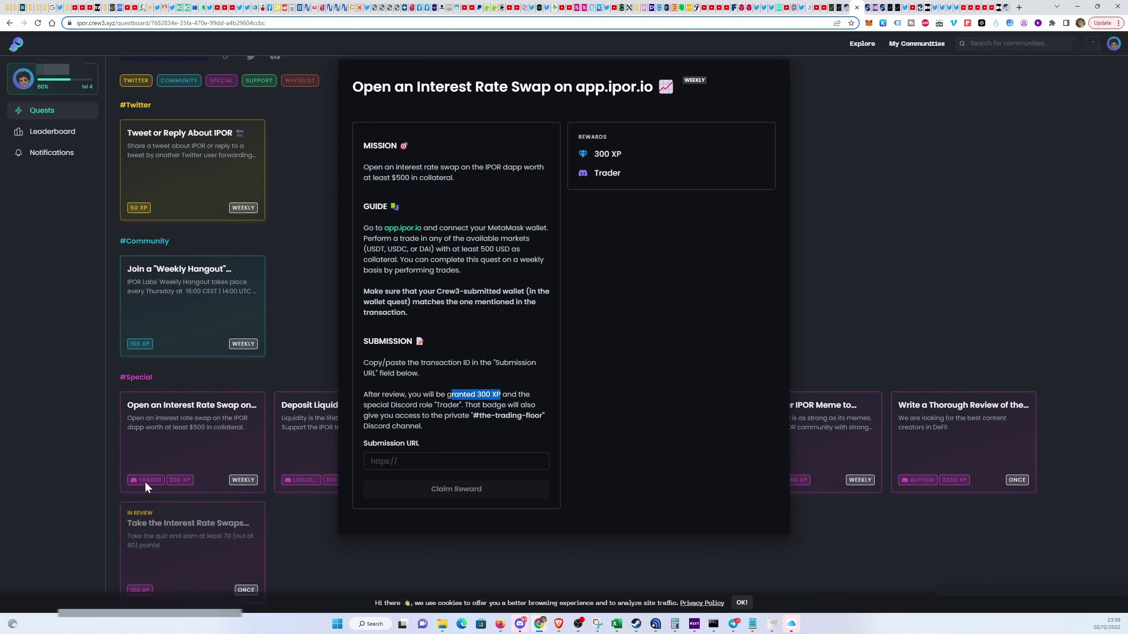
left_click_drag(435, 405, 487, 404)
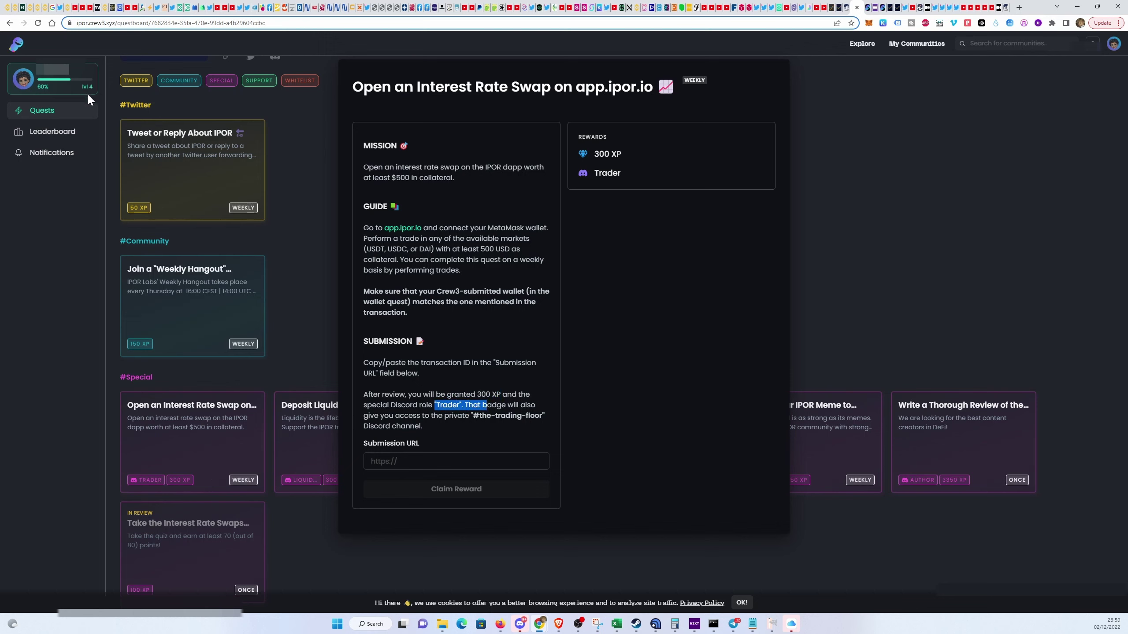
left_click(267, 418)
Look over the IPOR Labs quest board from the Whitelist quests up to the Twitter and Community sections
scroll(249, 433, "down", 5)
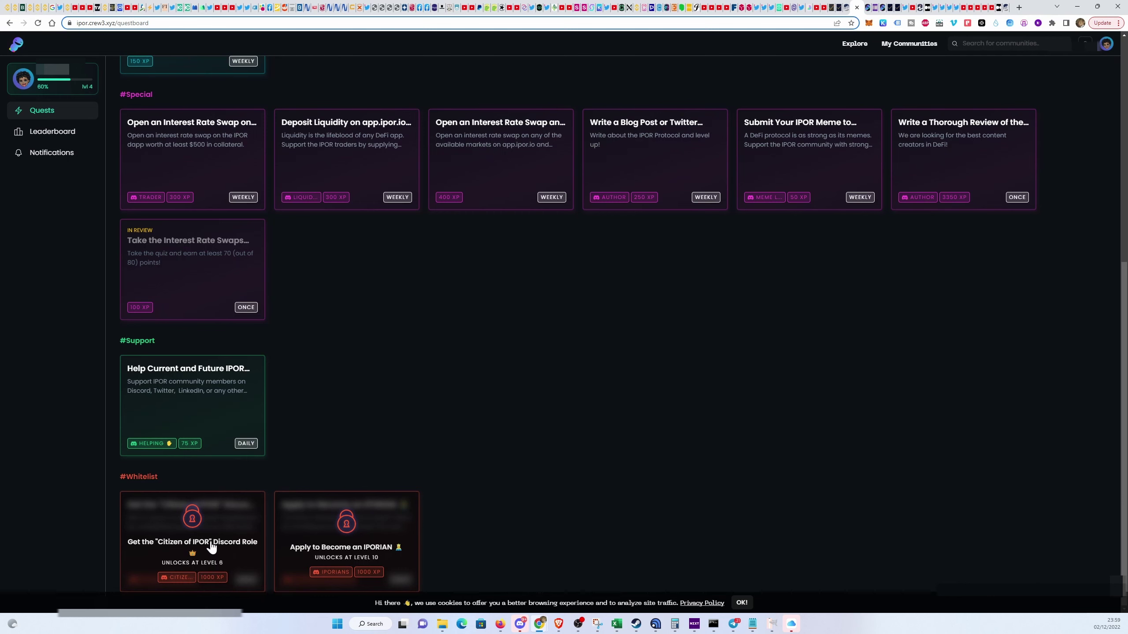
scroll(212, 548, "up", 4)
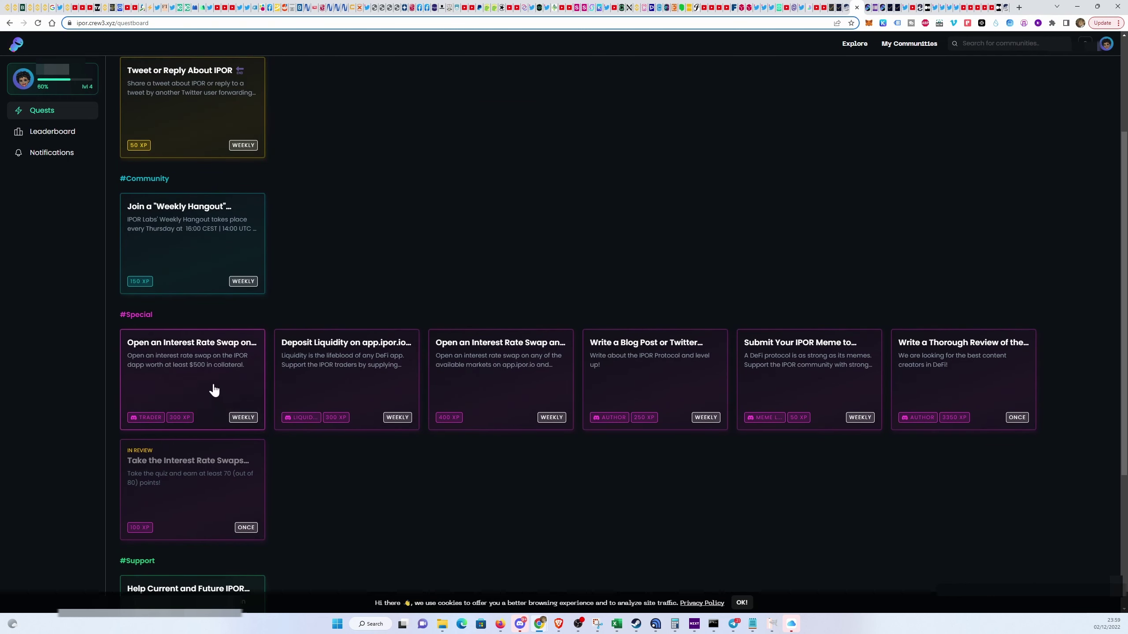
scroll(251, 433, "up", 3)
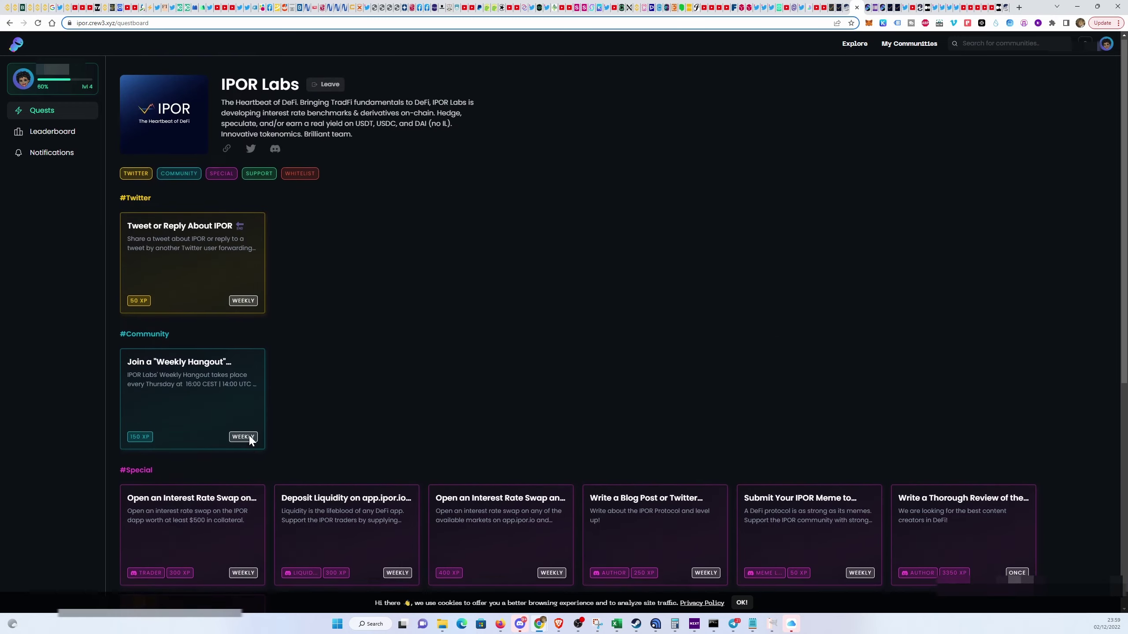
scroll(206, 526, "down", 2)
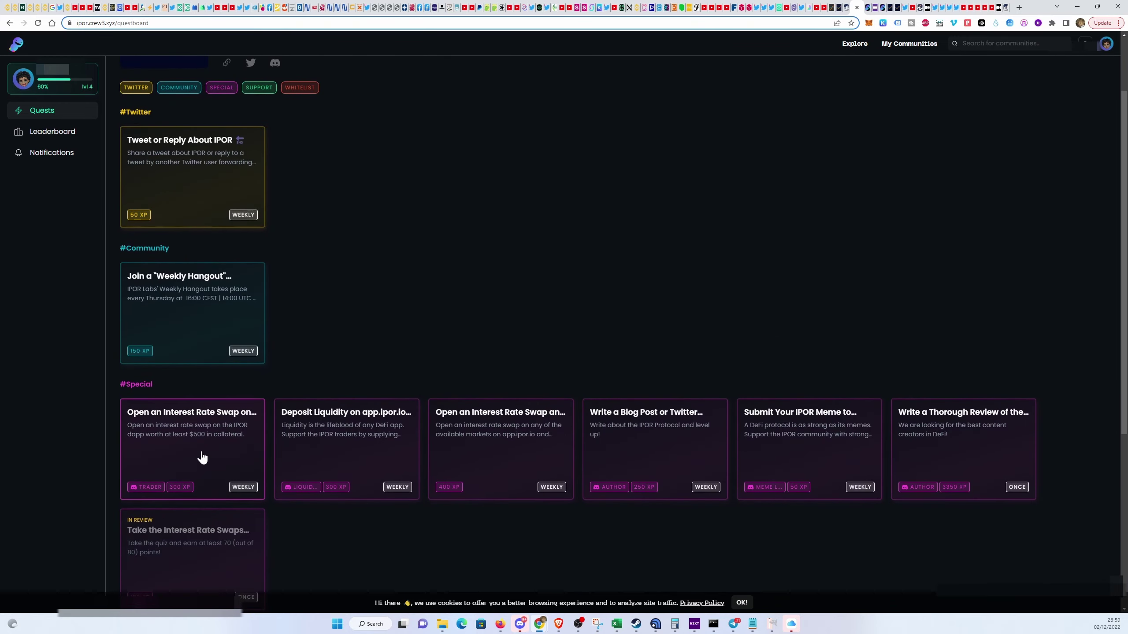
Reopen the "Open an Interest Rate Swap on app.ipor.io" quest and read its submission instructions
left_click(201, 450)
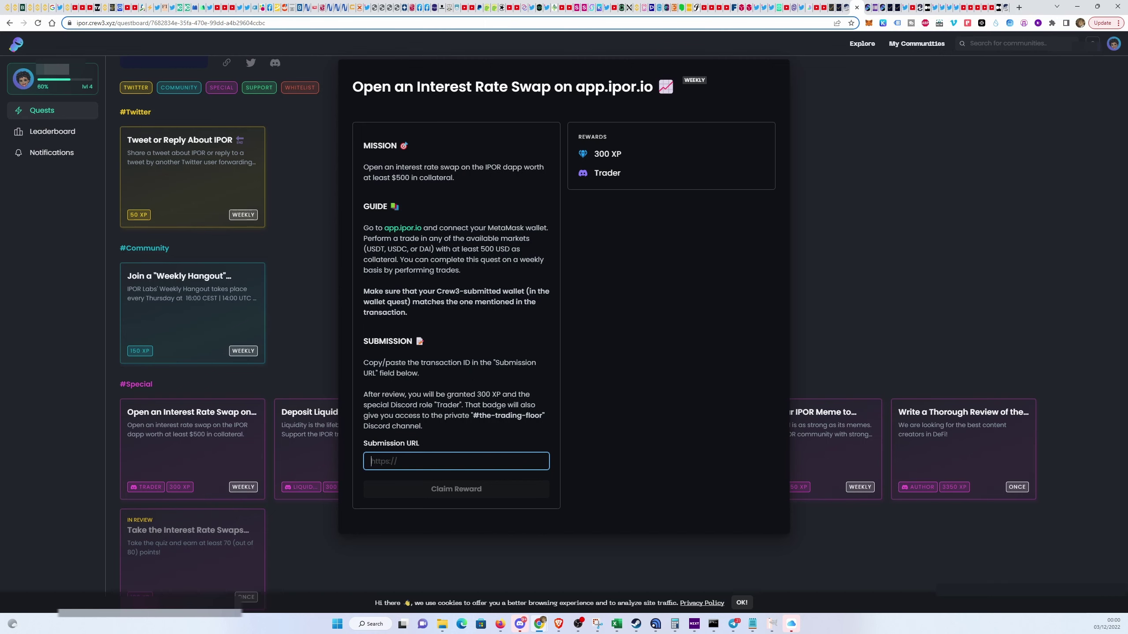
left_click_drag(425, 363, 527, 362)
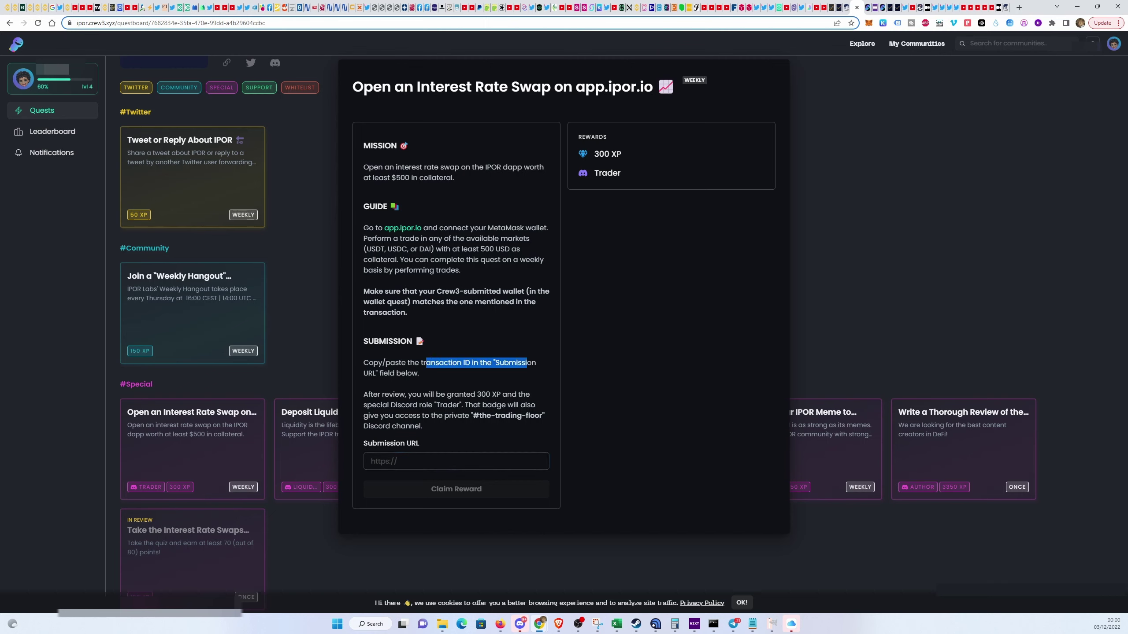
left_click_drag(368, 373, 426, 373)
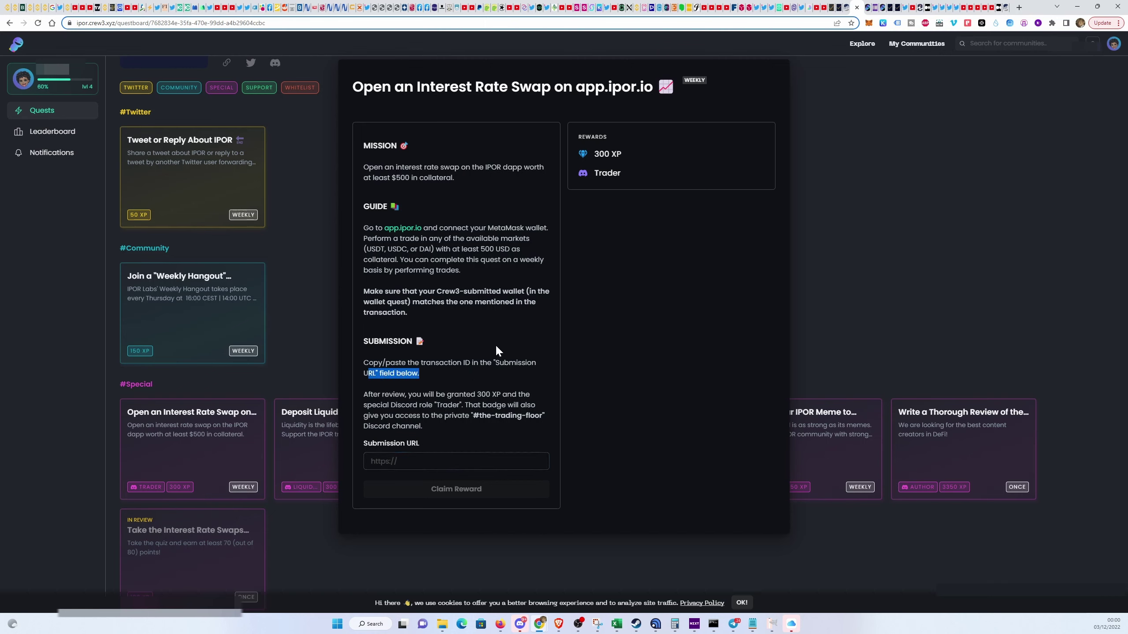
View the MetaMask account on Etherscan, open its latest Close Swap transaction, and copy the transaction page's URL
left_click(869, 23)
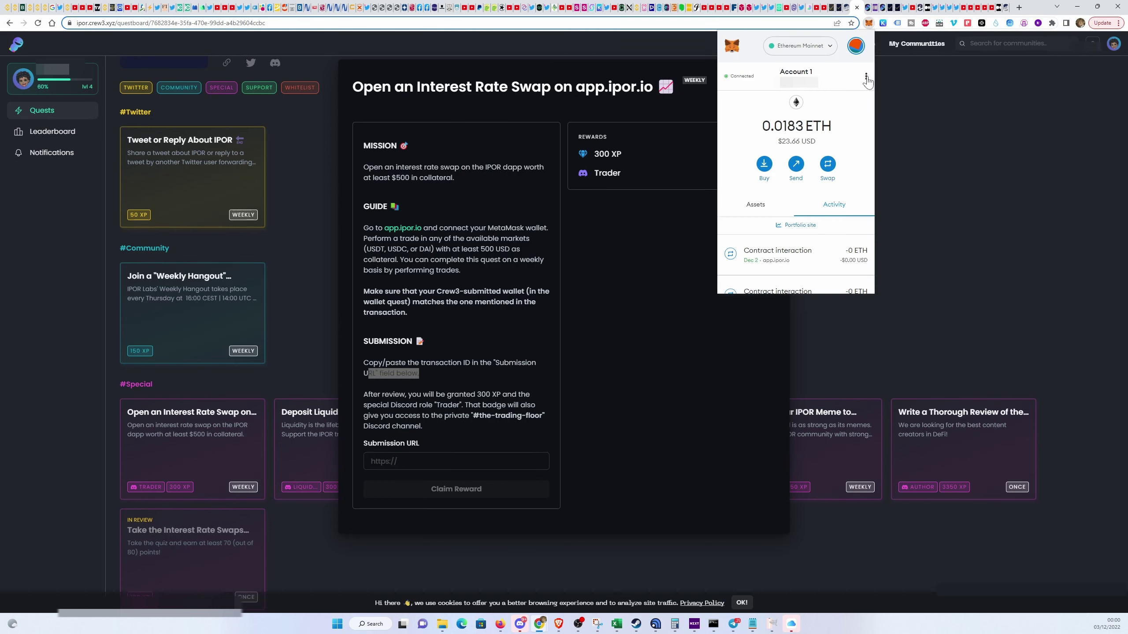
left_click(865, 76)
left_click(820, 91)
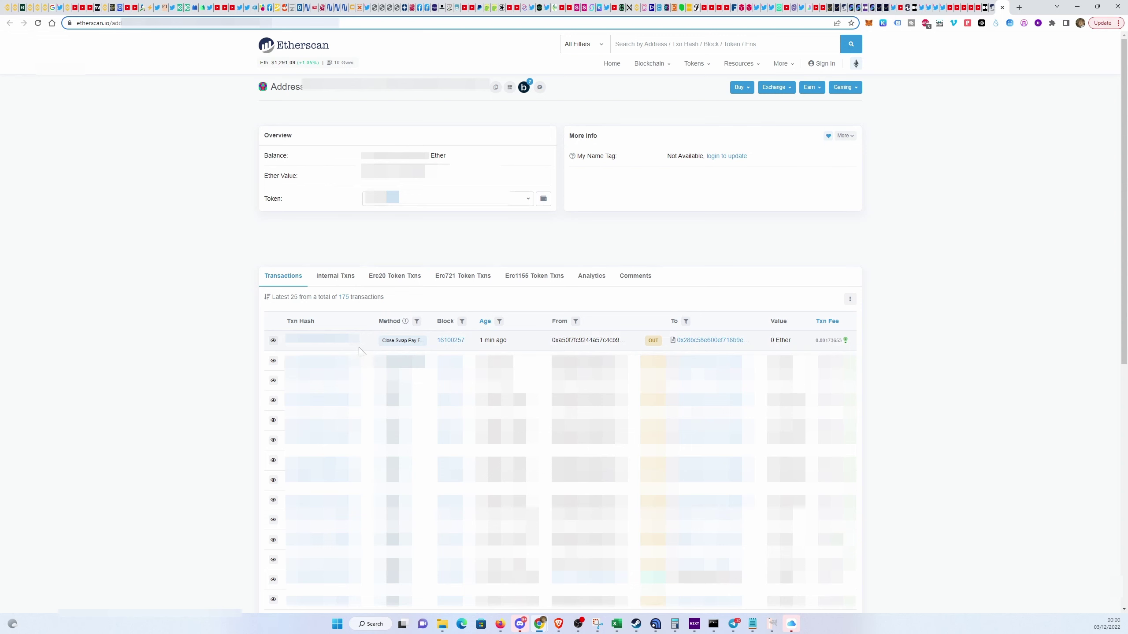
left_click(338, 343)
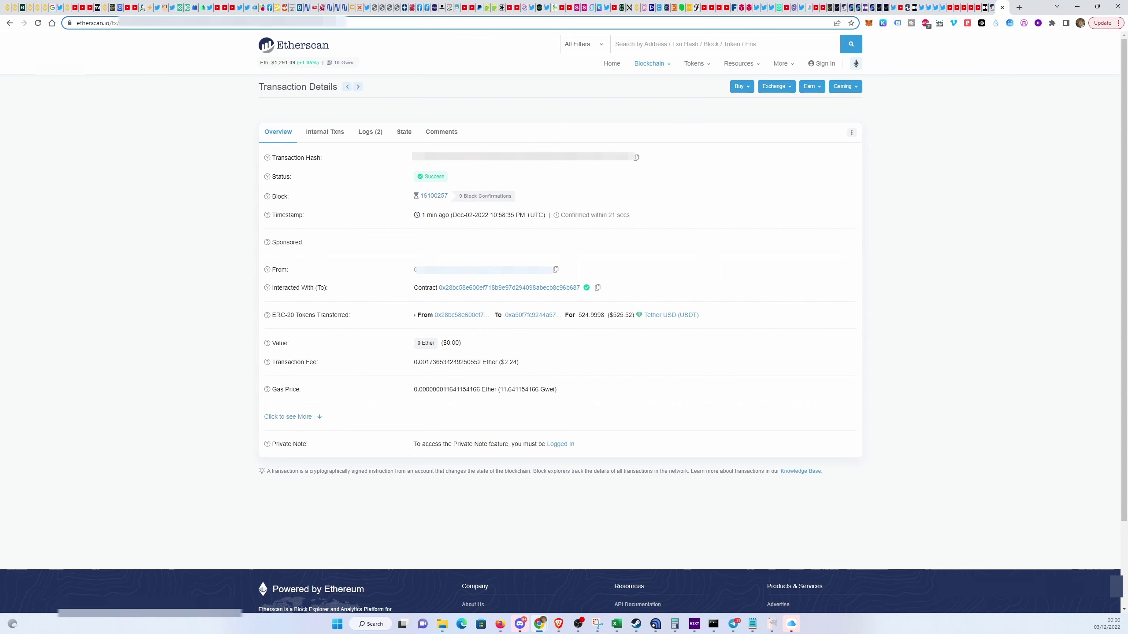
left_click(415, 22)
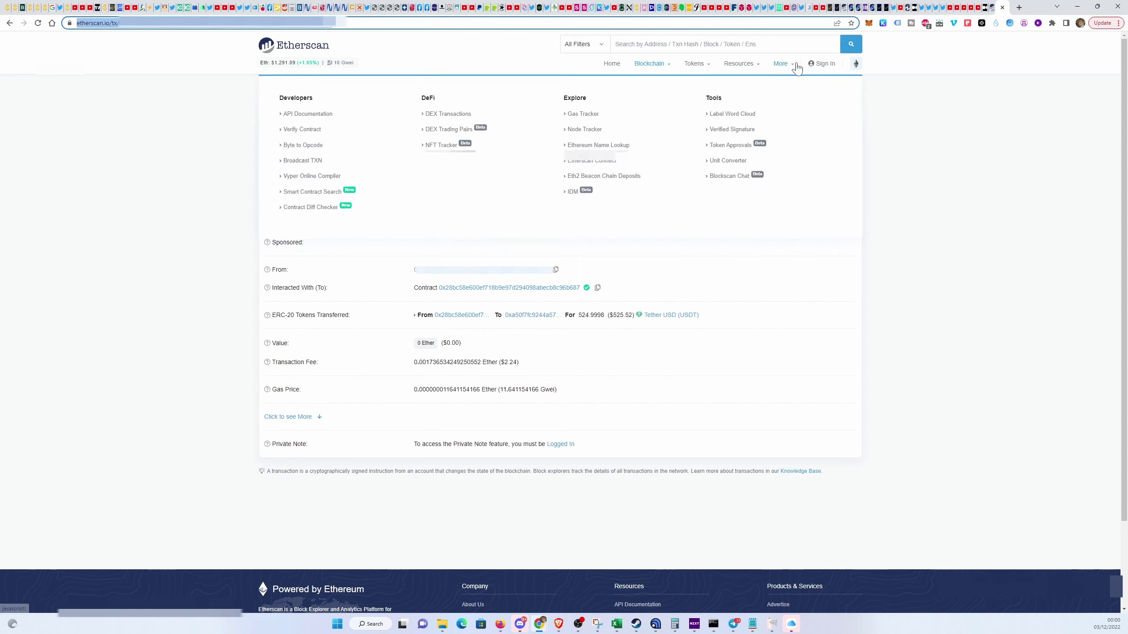
Paste the transaction link as the interest rate swap quest's Submission URL on Crew3 and claim the reward
left_click(859, 7)
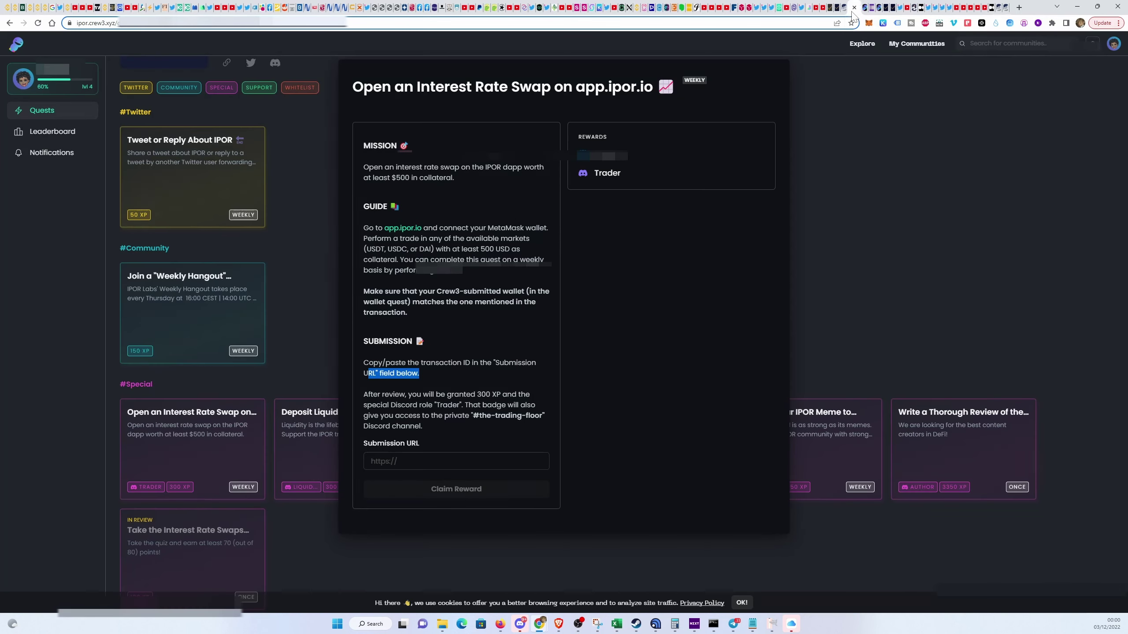
left_click(456, 461)
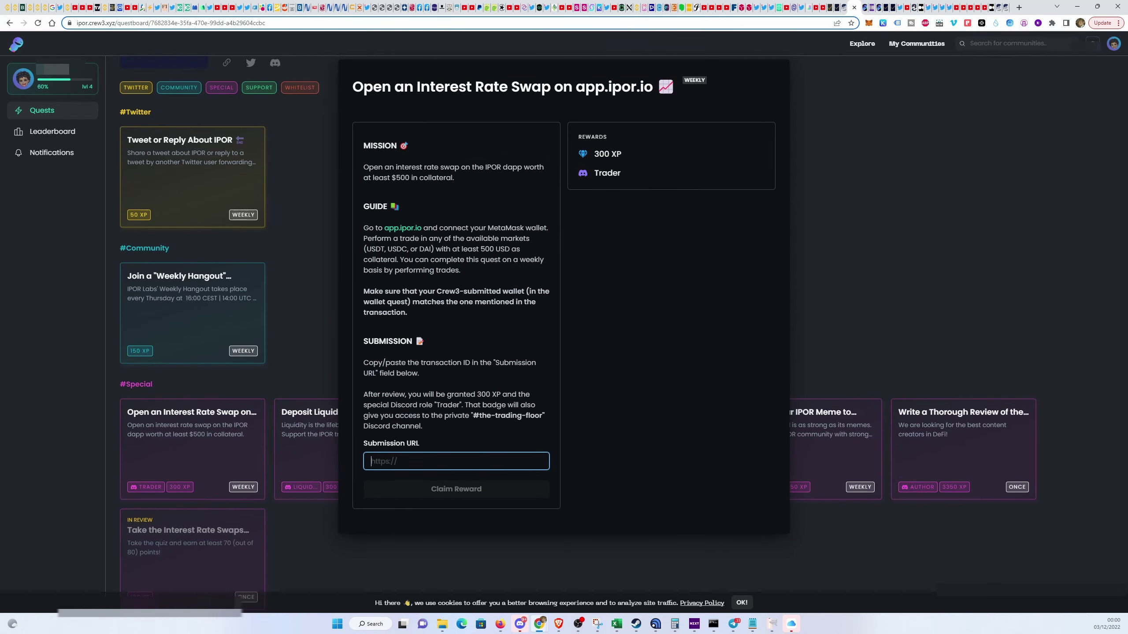
key("ctrl+v")
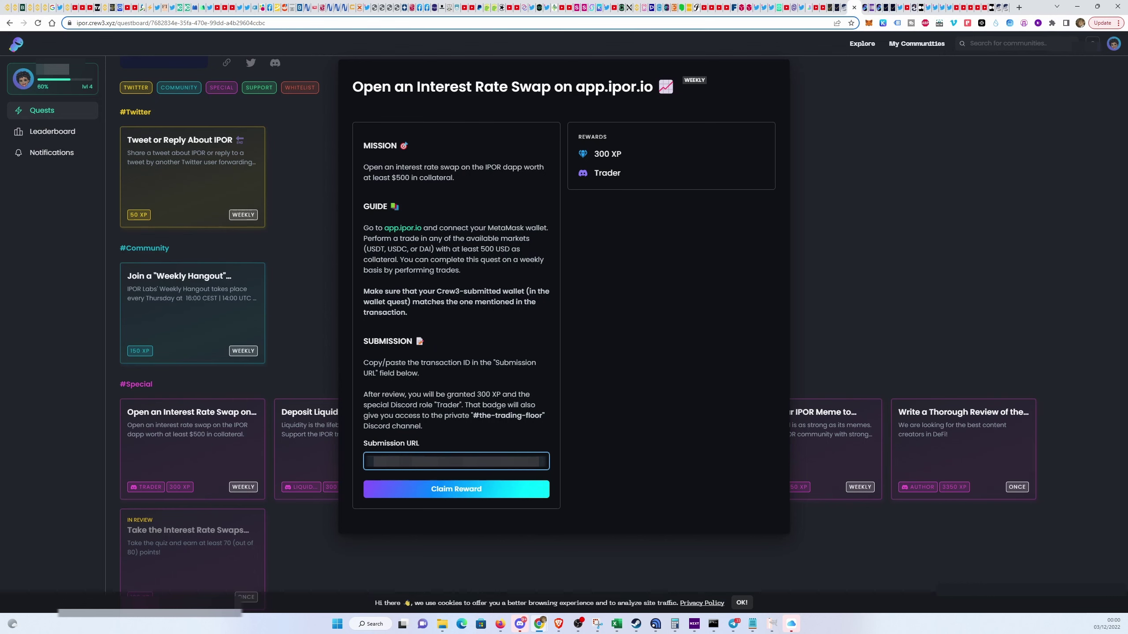
left_click(466, 489)
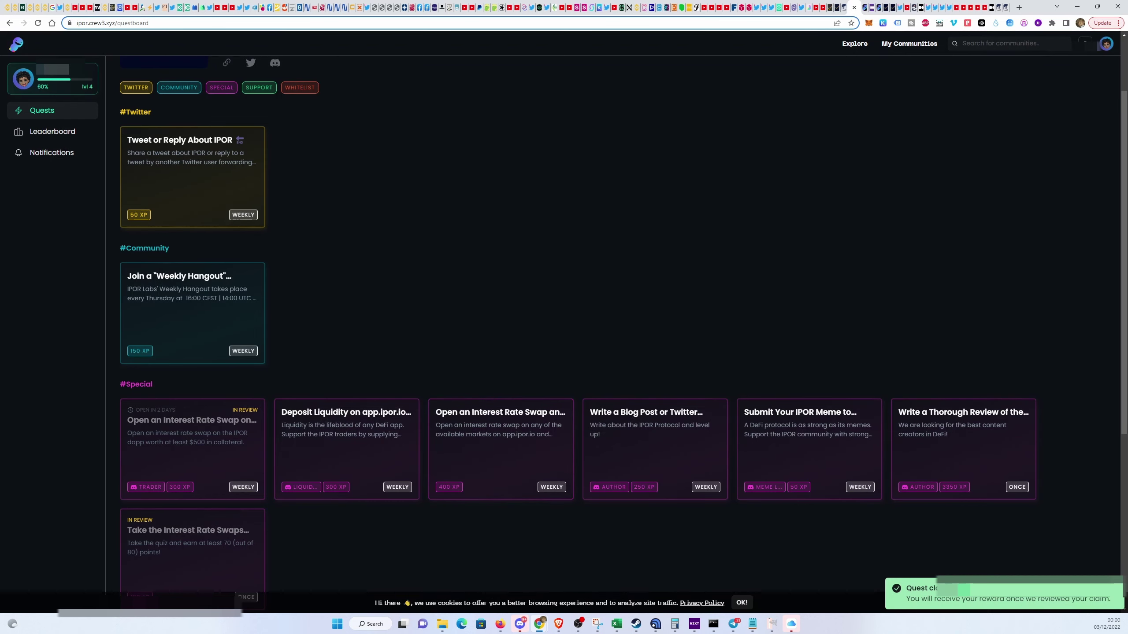
scroll(420, 366, "down", 3)
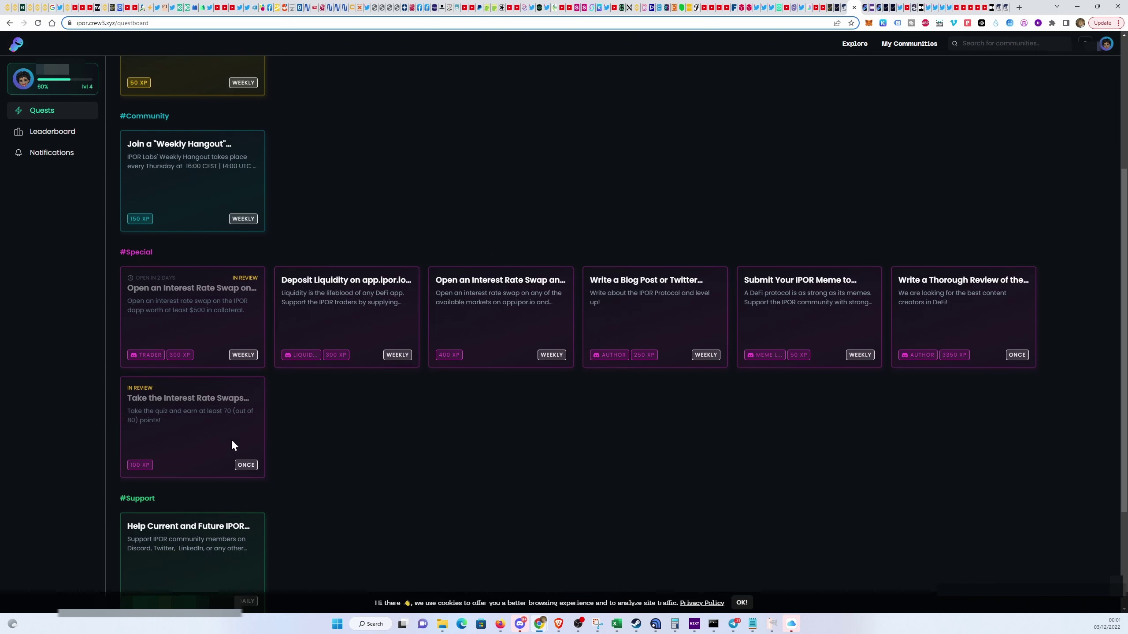
Revisit the Investopedia LIBOR article, the TOKEN2049 London IPOR keynote video and the IPOR mainnet launch blog post
scroll(271, 438, "up", 5)
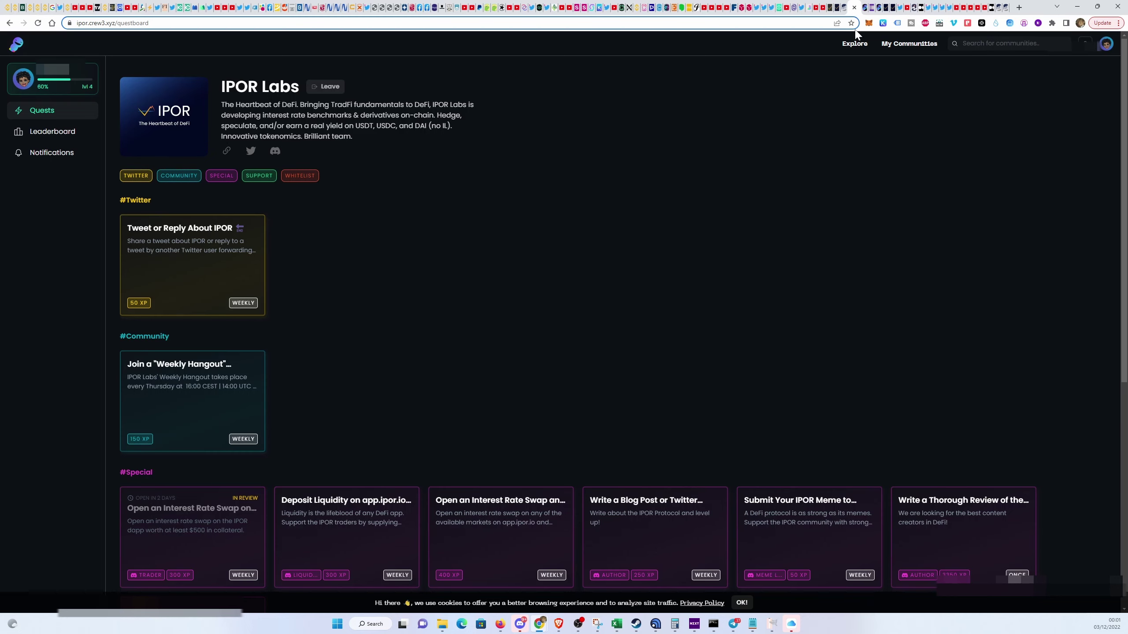
left_click(915, 8)
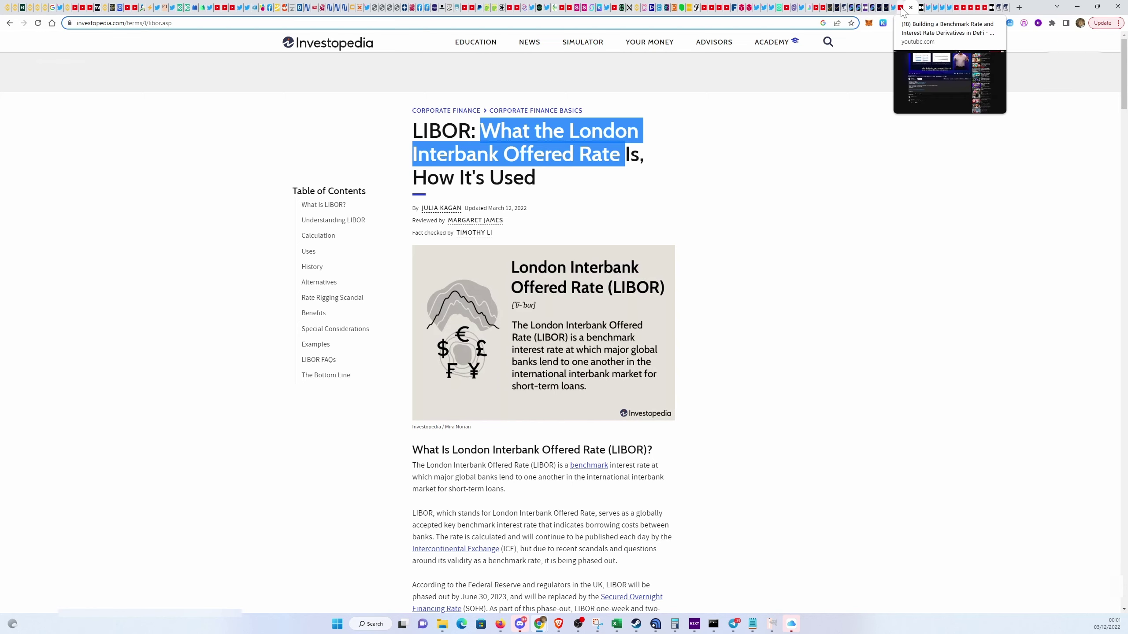
left_click(962, 12)
scroll(217, 320, "up", 3)
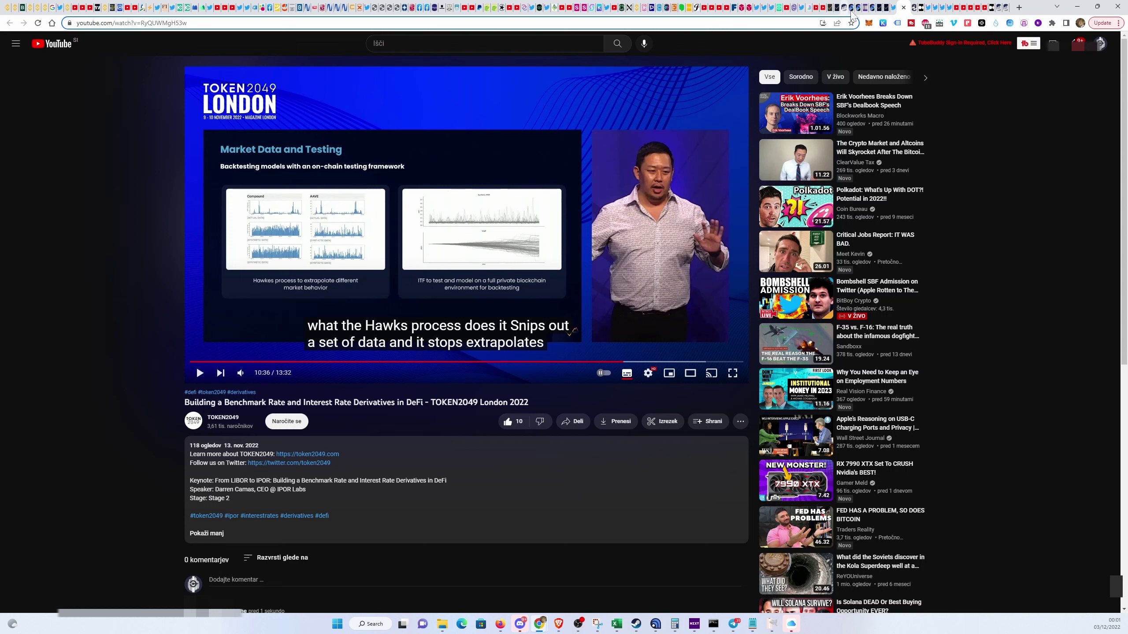
left_click(991, 10)
scroll(500, 305, "down", 6)
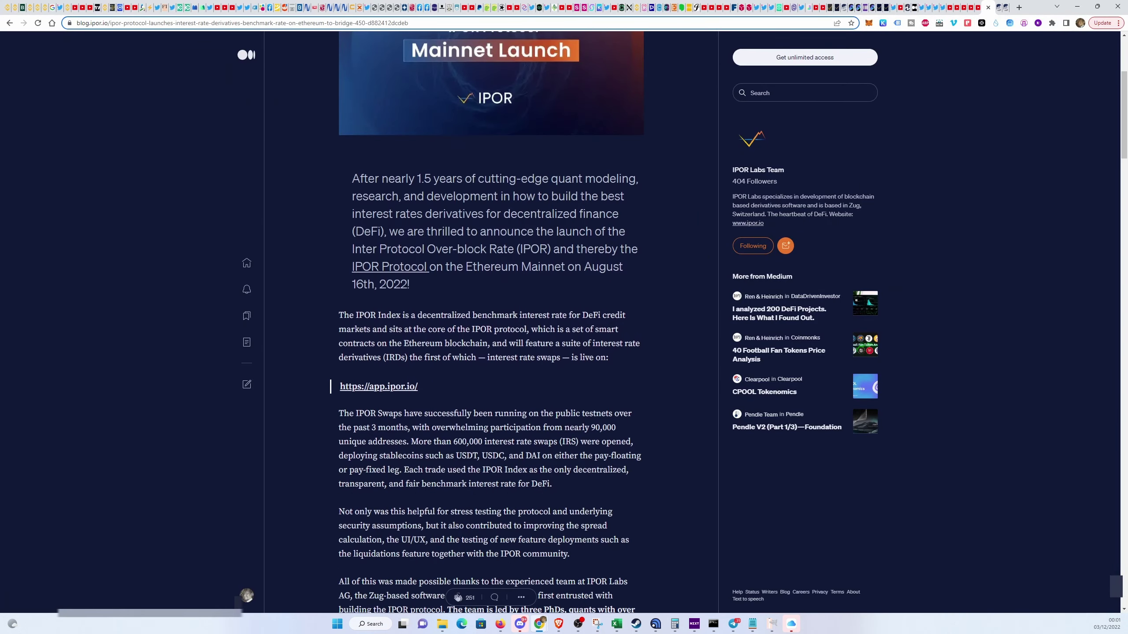
View the "What is the IPOR Index" page in the IPOR Protocol documentation, leaving its search unused
left_click(840, 7)
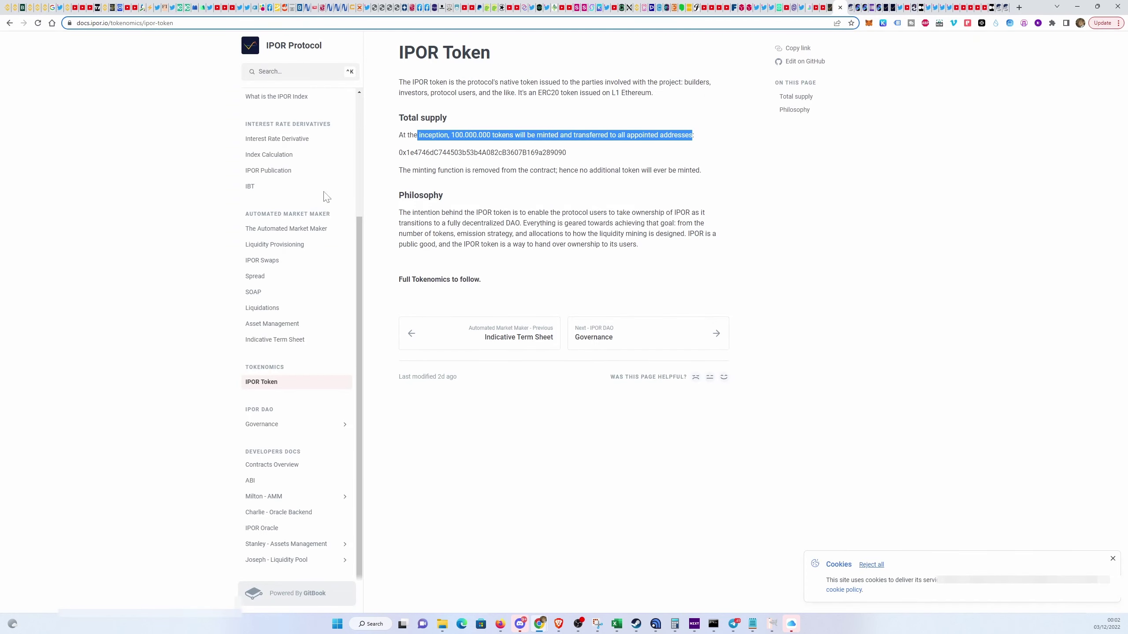
left_click(275, 96)
left_click(271, 72)
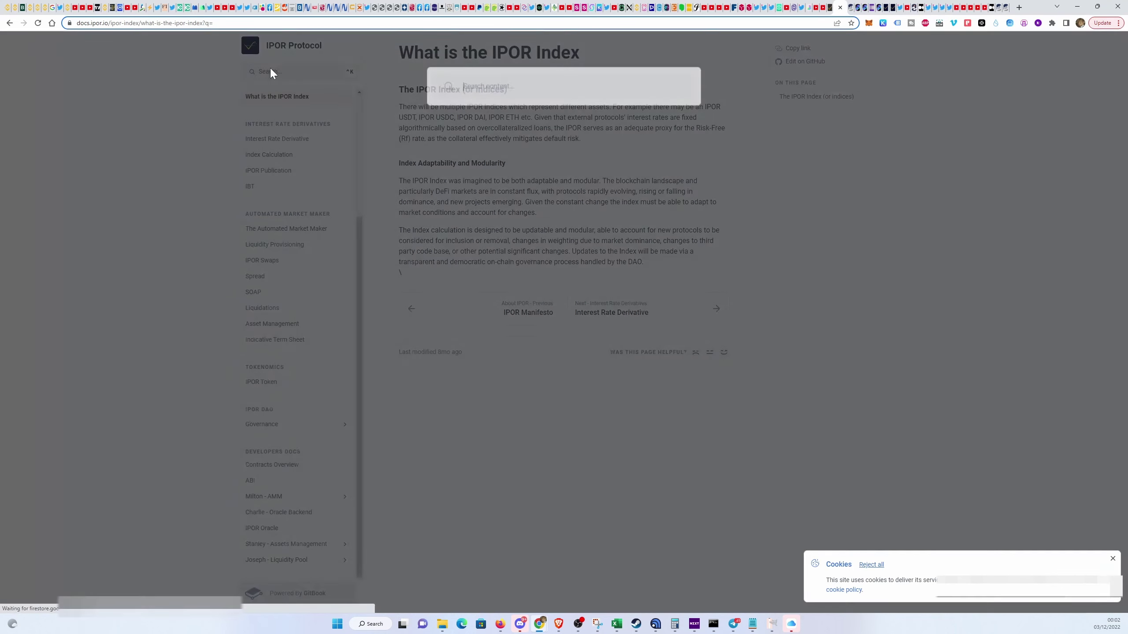
left_click(489, 159)
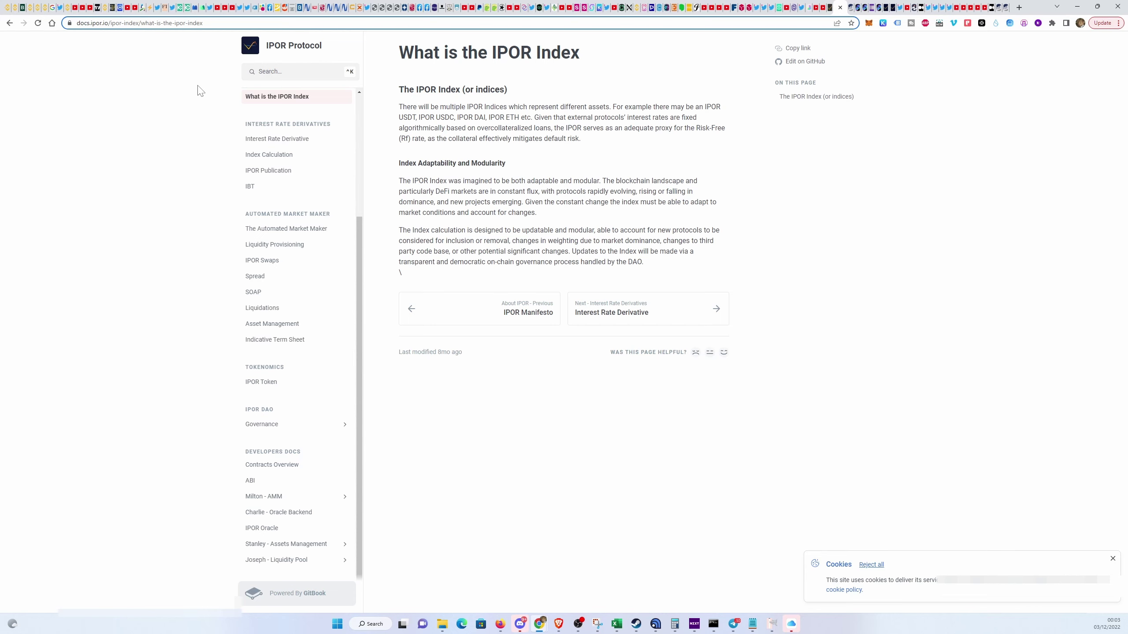
Switch to Binance, open the HOOK/USDT spot pair and expand its price chart to full screen
left_click(31, 8)
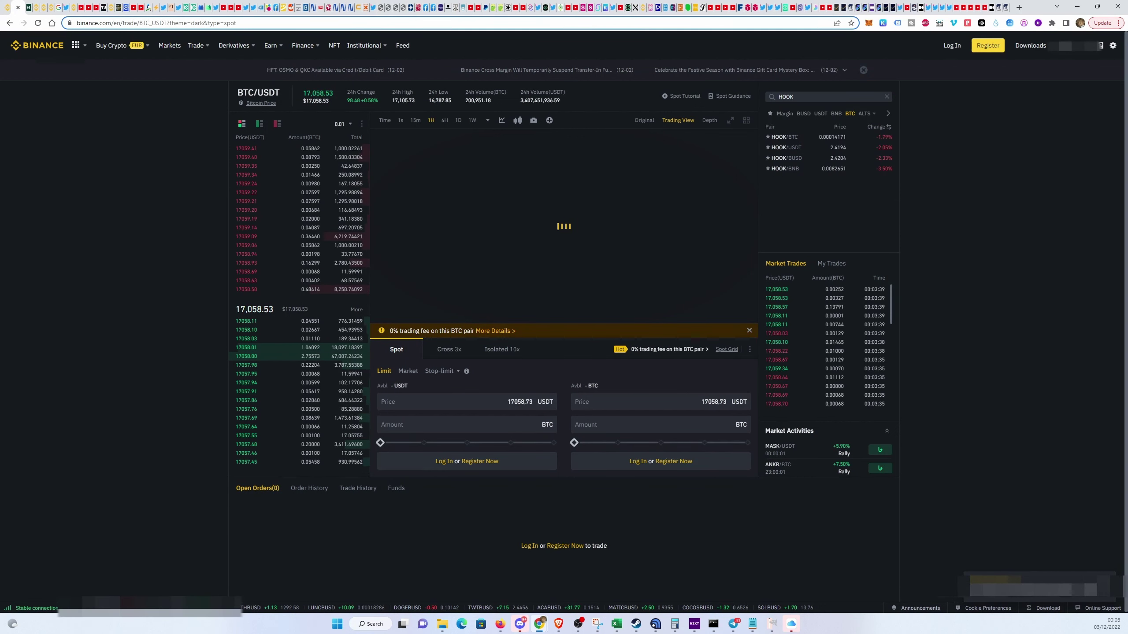
left_click(797, 150)
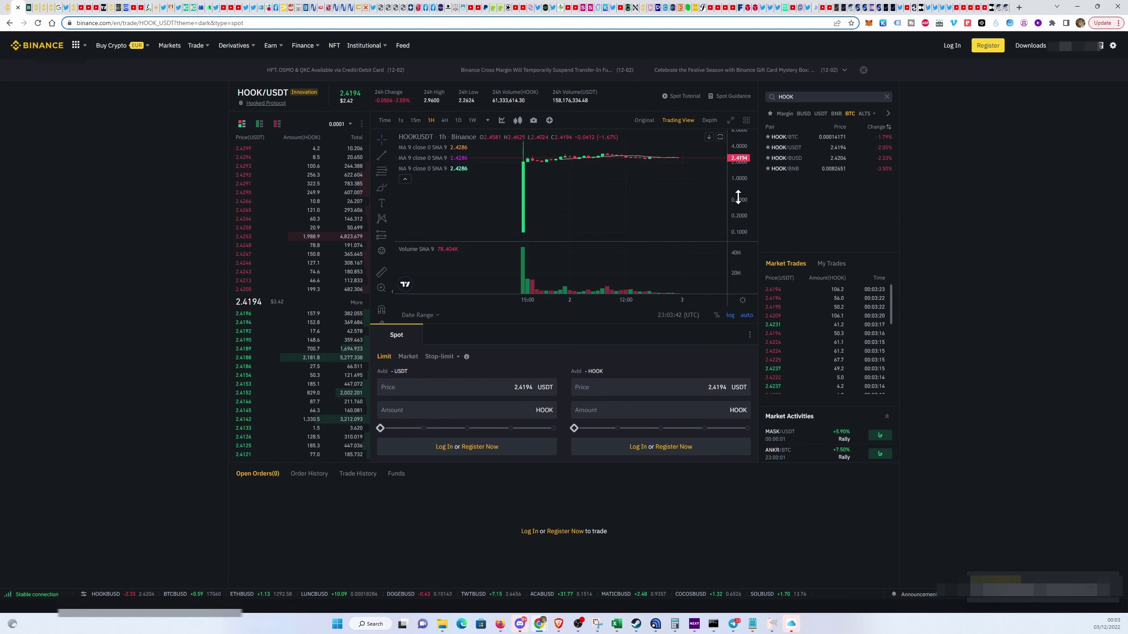
left_click(731, 120)
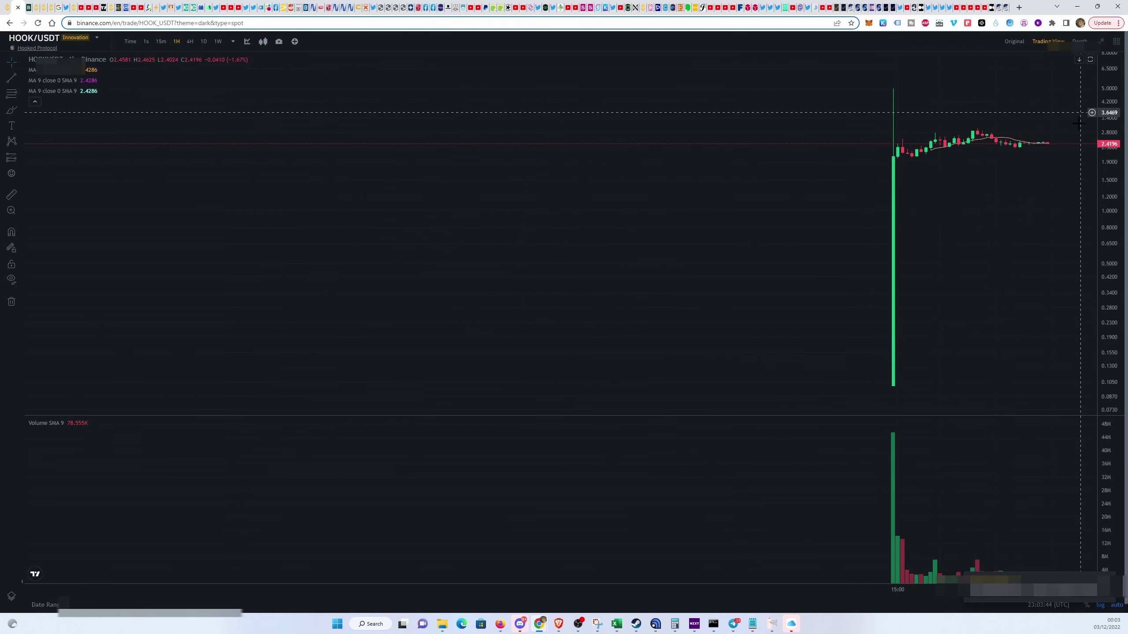
Enlarge the recent HOOK/USDT candles on the logarithmic price scale and dismiss the Hot Campaign pop-up
left_click_drag(1109, 220, 1110, 191)
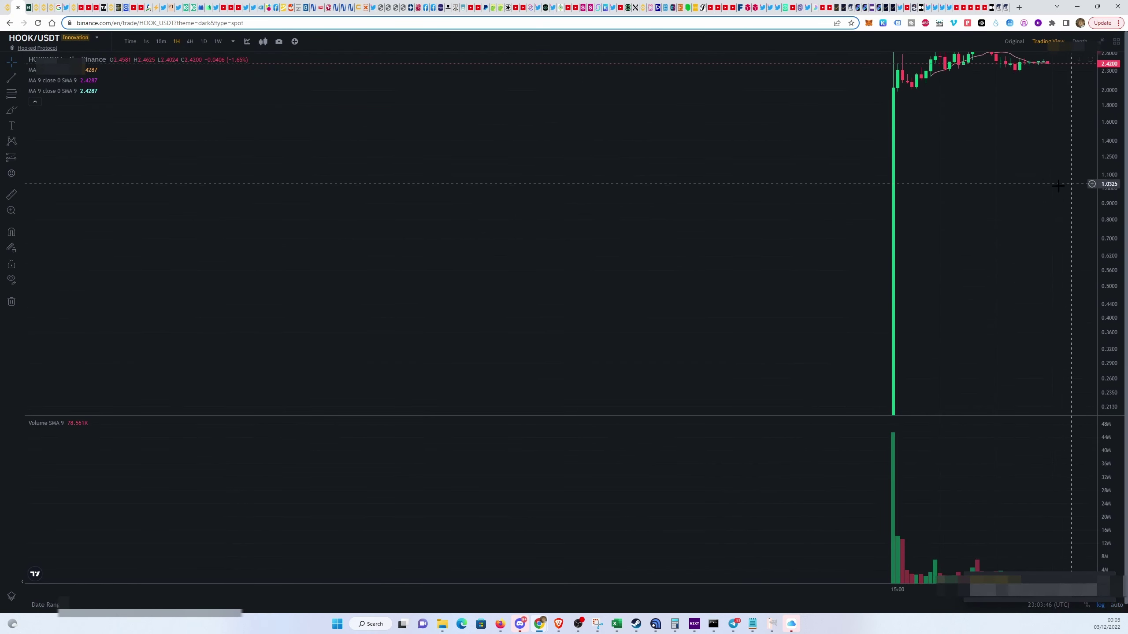
left_click_drag(1021, 57, 894, 213)
left_click(1106, 532)
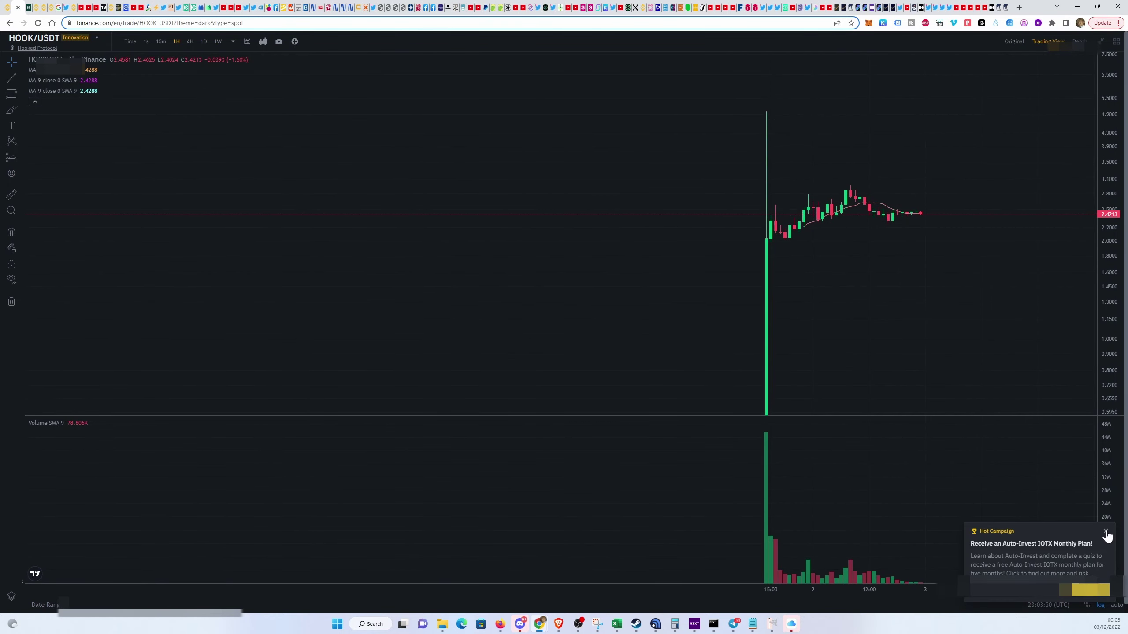
left_click(1106, 533)
left_click(1100, 605)
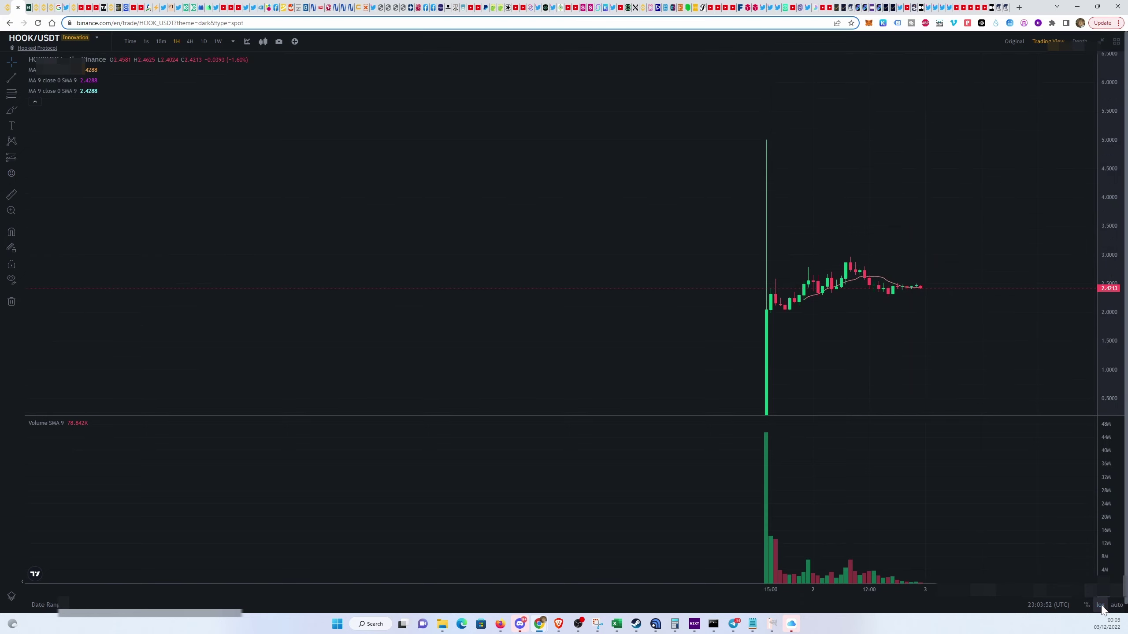
left_click(1100, 605)
left_click_drag(1100, 278, 1102, 294)
left_click_drag(923, 231, 855, 272)
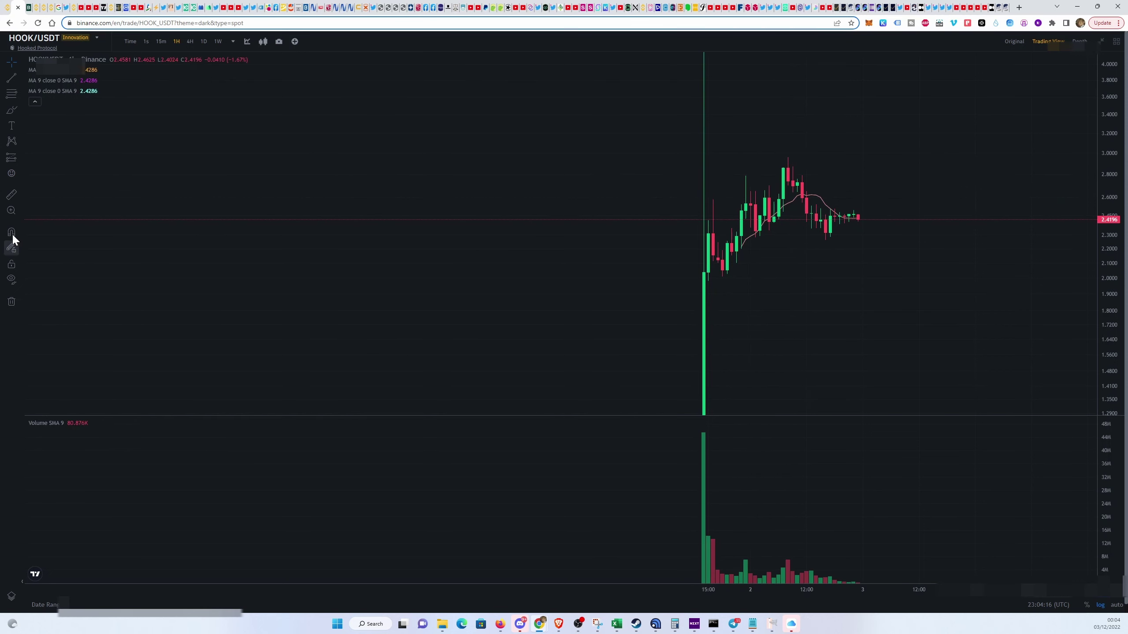
Measure the HOOK price rise from the 1 Dec 18:00 low to the 2 Dec 08:00 peak, then clear the measurement
left_click(11, 195)
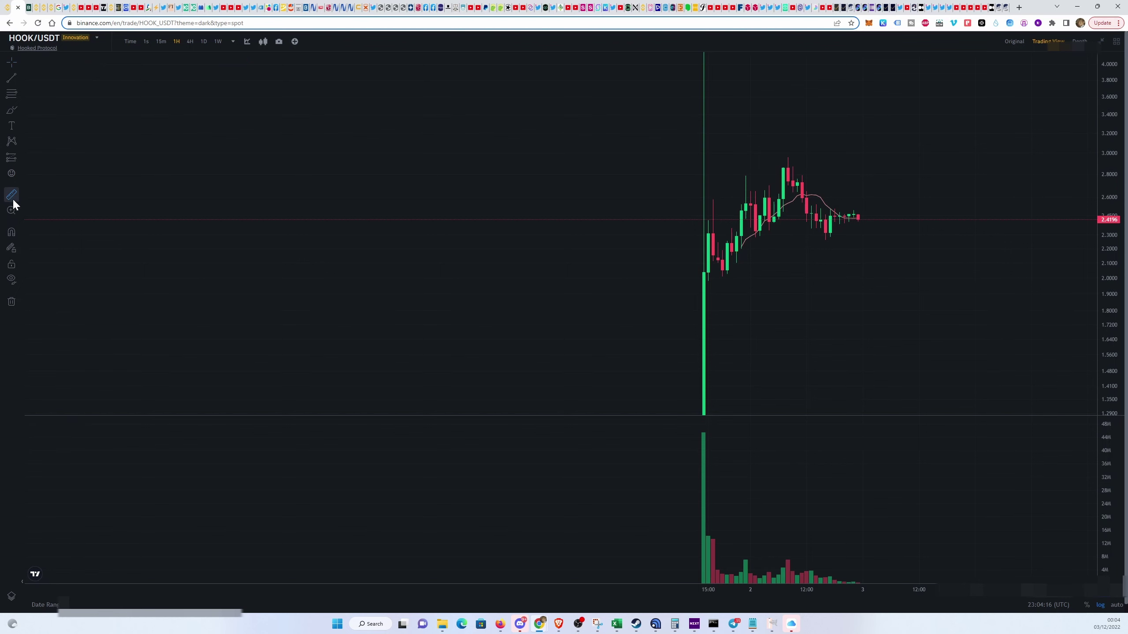
left_click(722, 276)
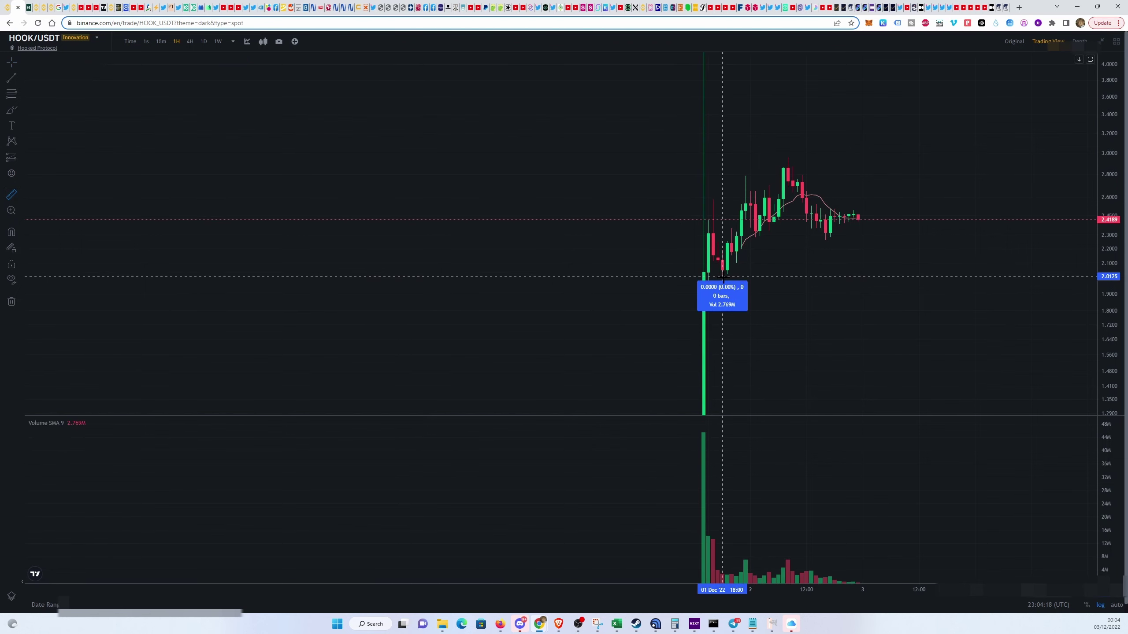
left_click(788, 157)
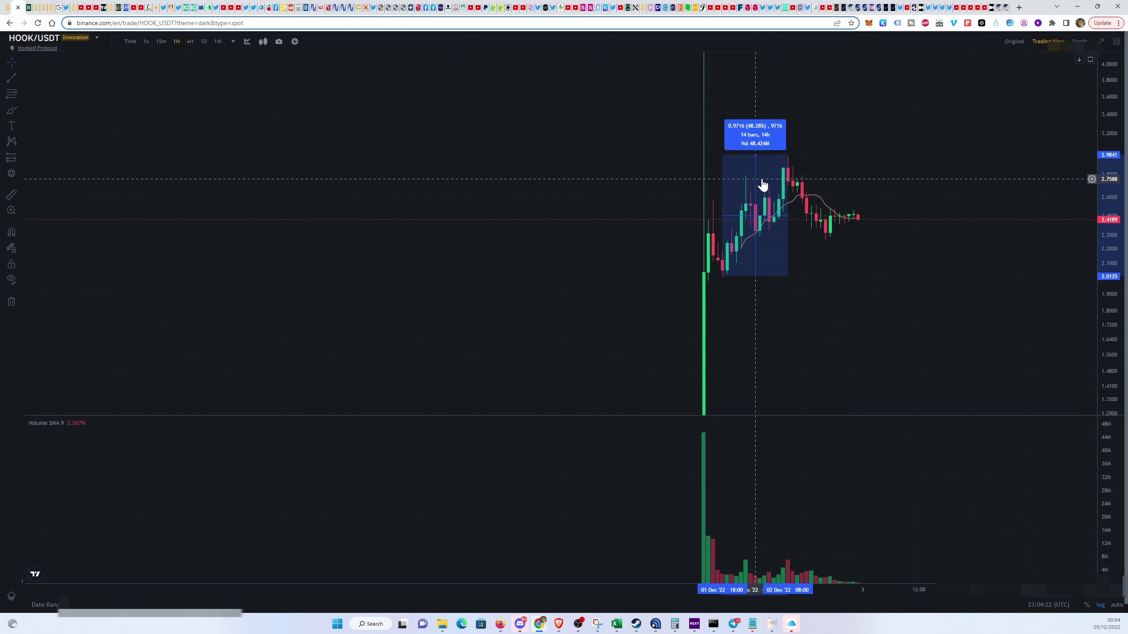
left_click(757, 298)
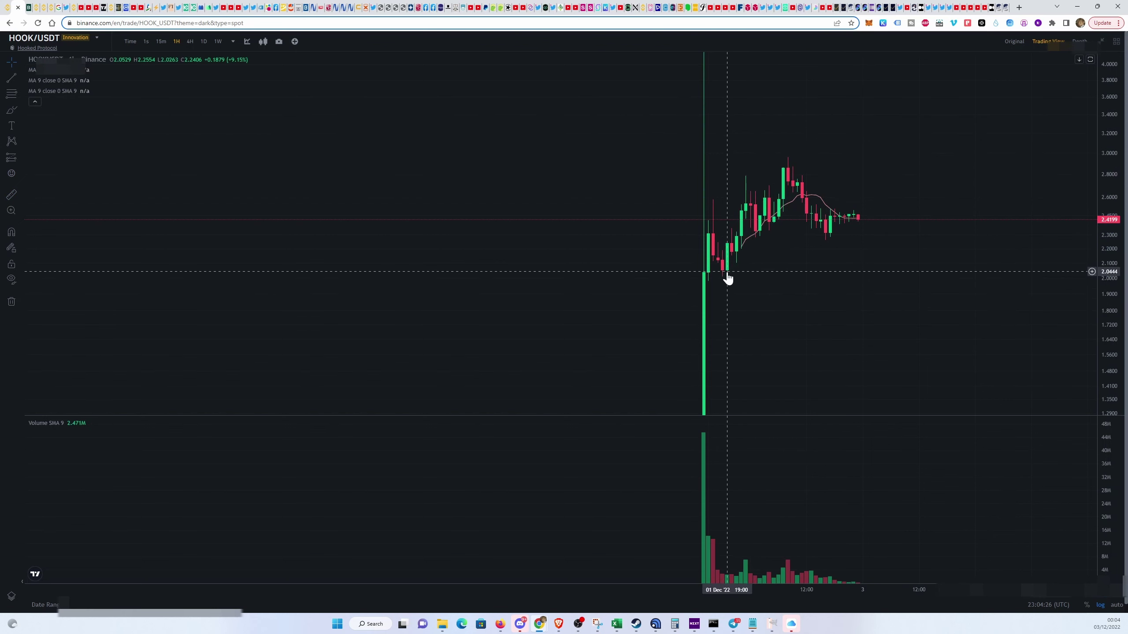
Measure the HOOK price rise from the same 1 Dec low to the 1 Dec 23:00 high, then clear the measurement
left_click(11, 194)
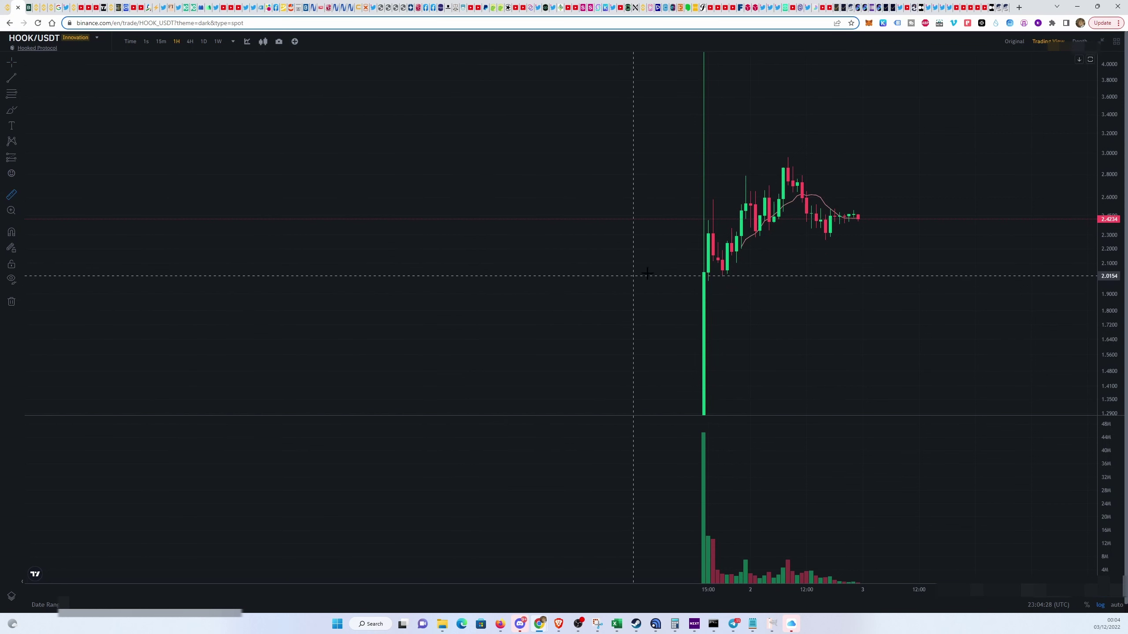
left_click(722, 278)
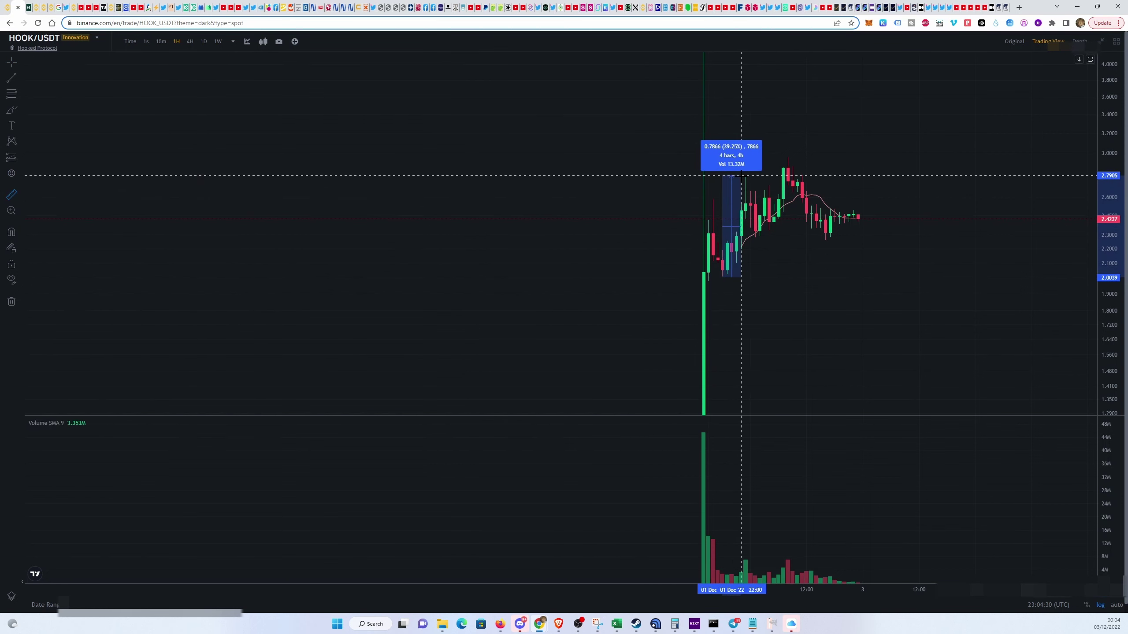
left_click(746, 176)
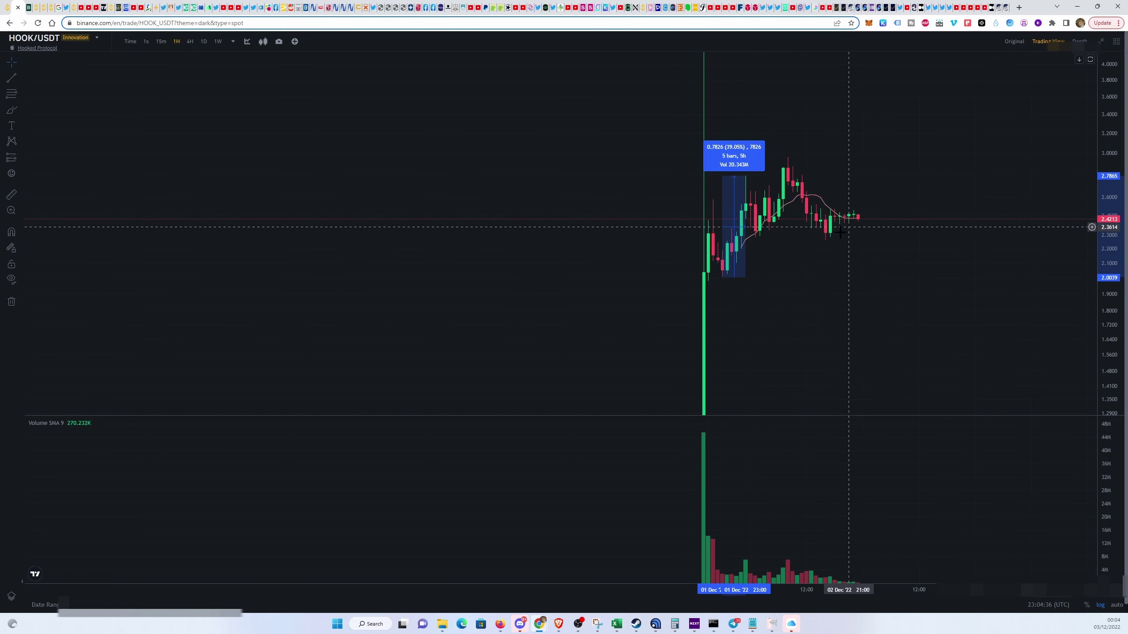
left_click(801, 269)
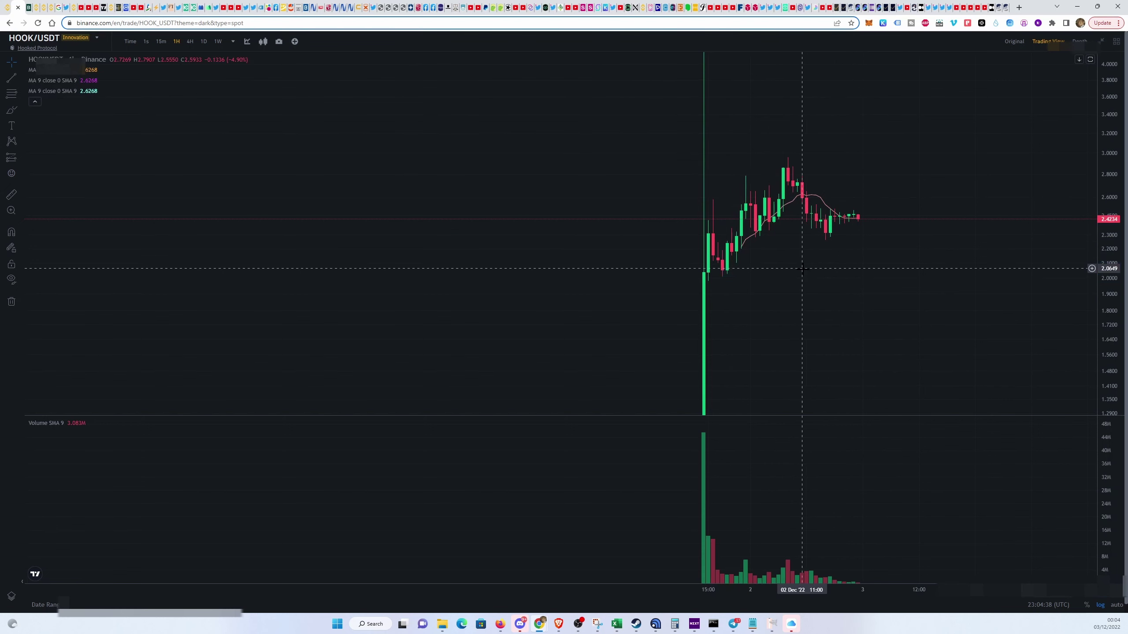